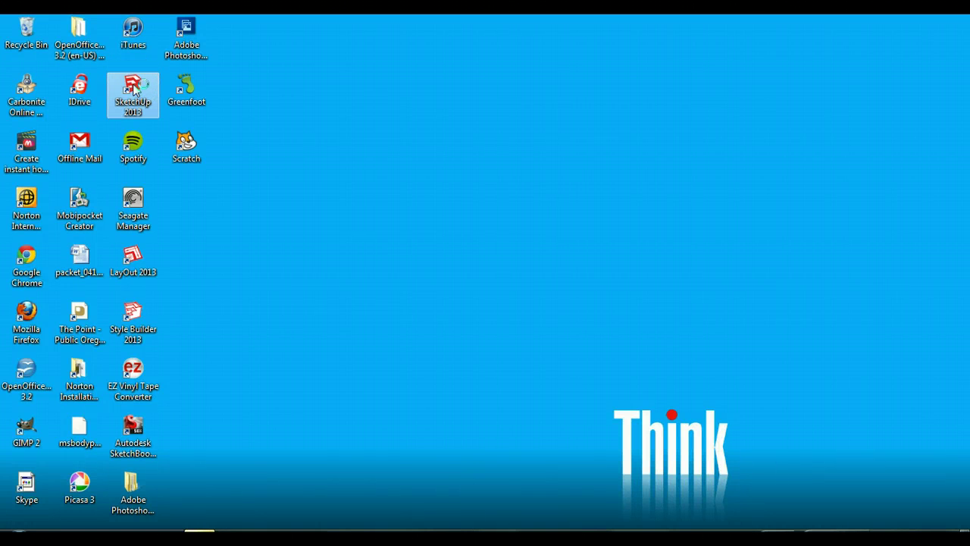
Launch SketchUp 2013 and start a new model with the Architectural Design - Feet and Inches template.
click(134, 89)
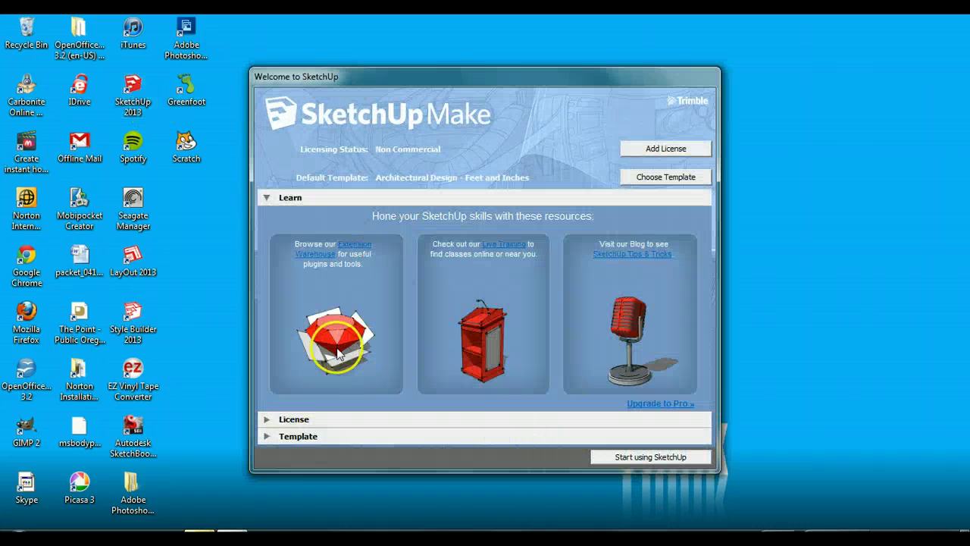
click(266, 437)
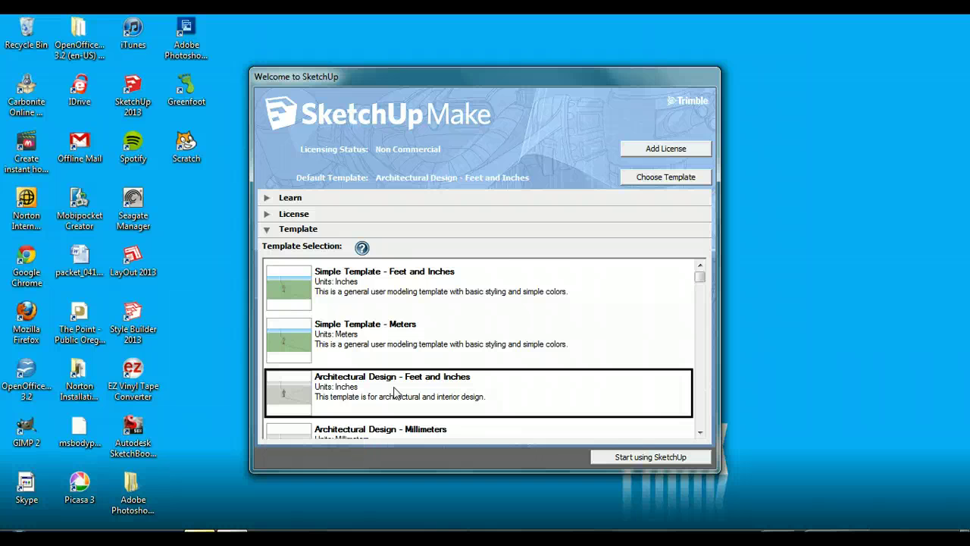
click(635, 457)
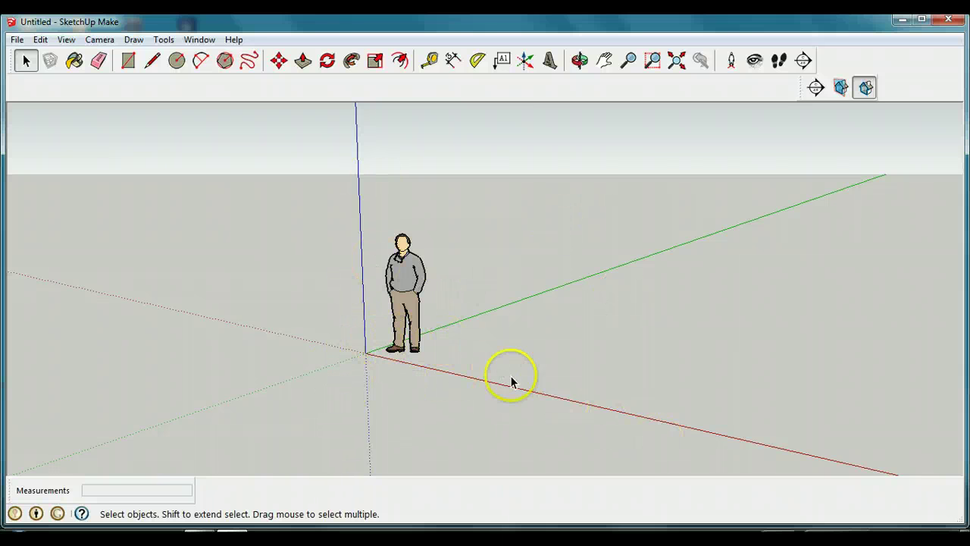
Try out orbiting, panning and zooming the view around the standing figure and the axes.
click(580, 60)
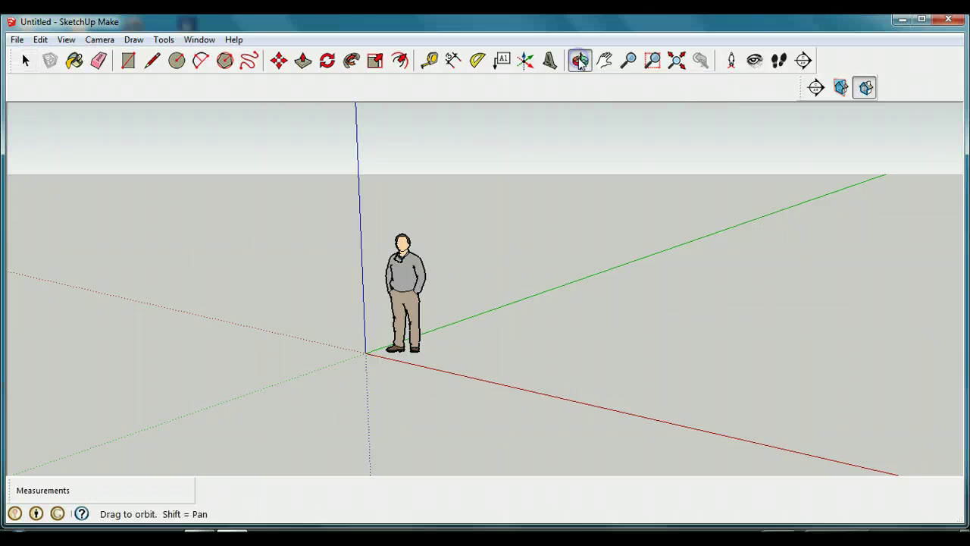
drag(528, 202, 581, 265)
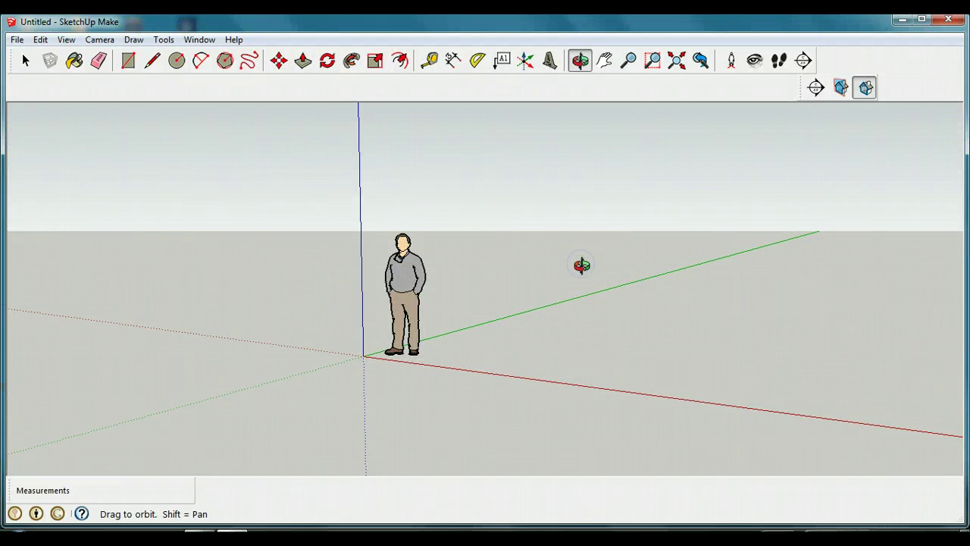
click(574, 241)
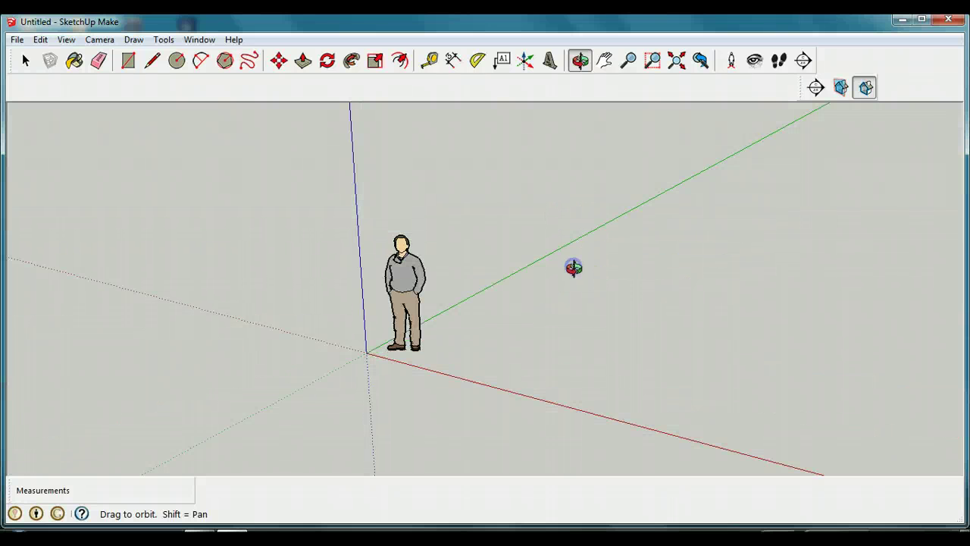
drag(591, 216, 641, 107)
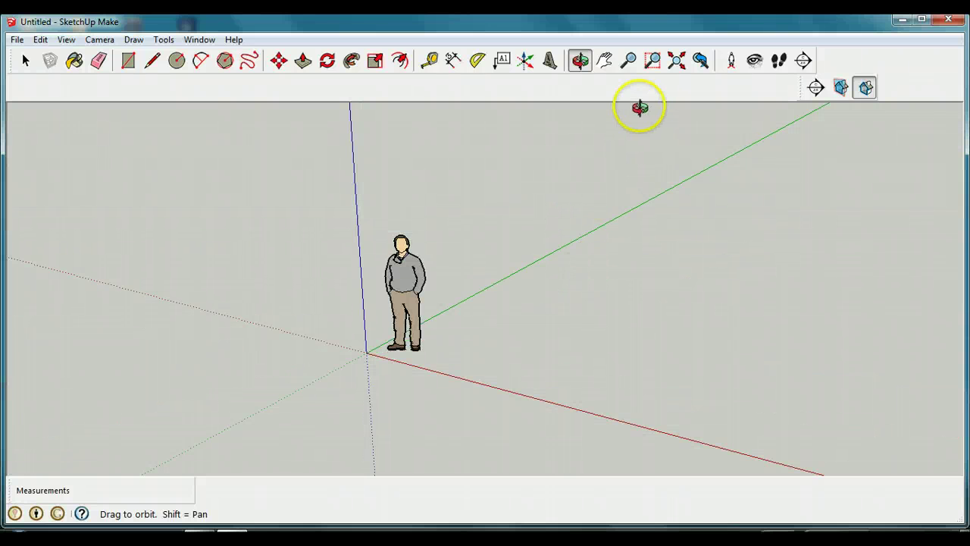
click(604, 60)
drag(536, 156, 564, 391)
click(629, 63)
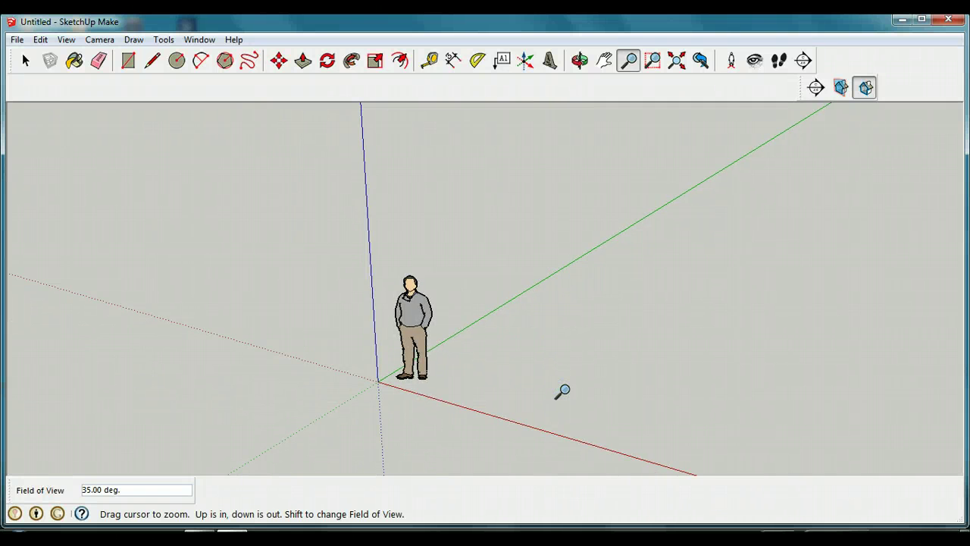
Draw a ground rectangle of about 16' 3" by 35' 3" from the origin, along the red and green axes.
click(128, 60)
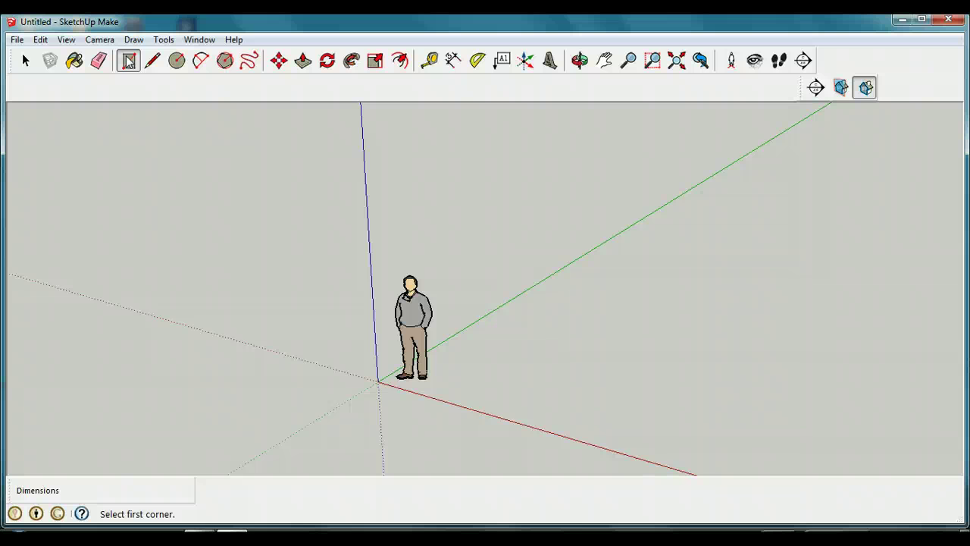
click(378, 381)
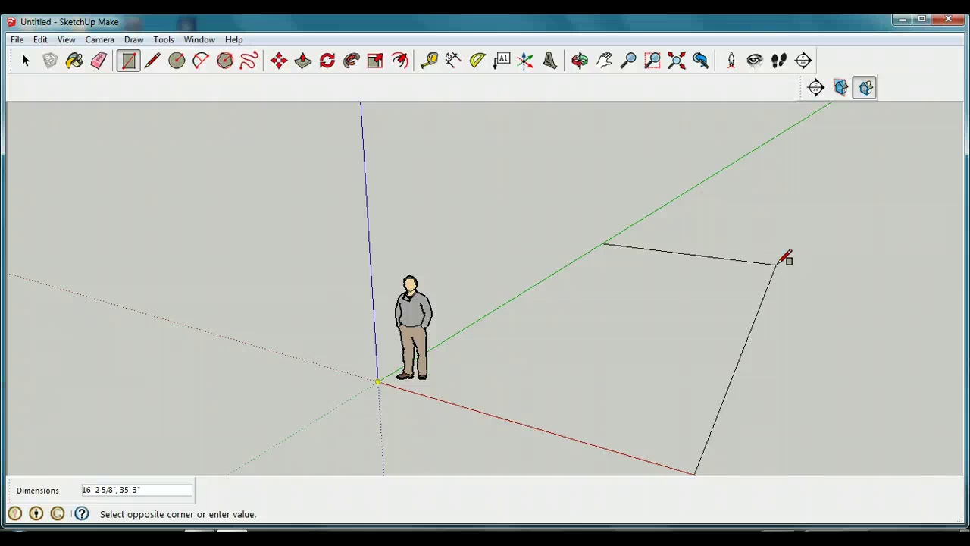
click(776, 264)
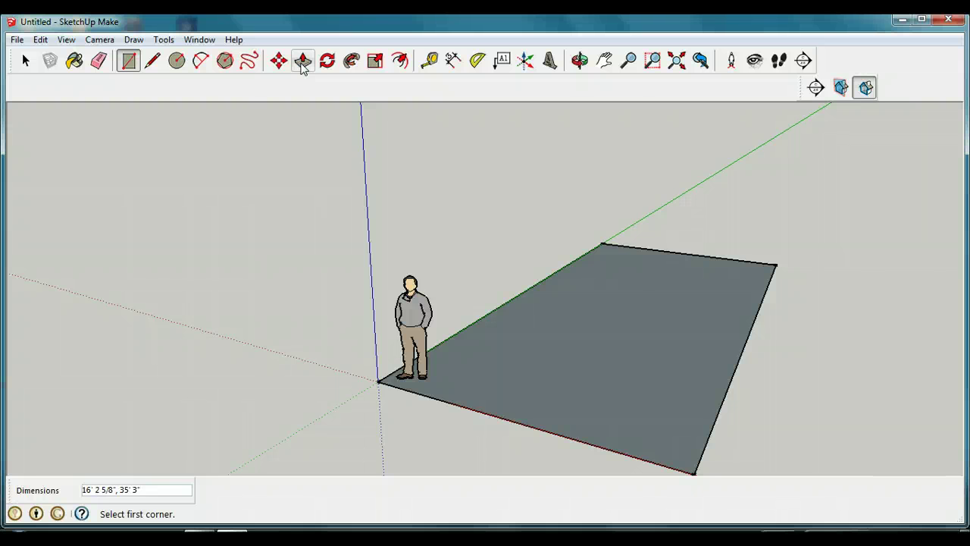
Push/Pull the ground rectangle upward about 13' 11" into a box-shaped building.
click(303, 62)
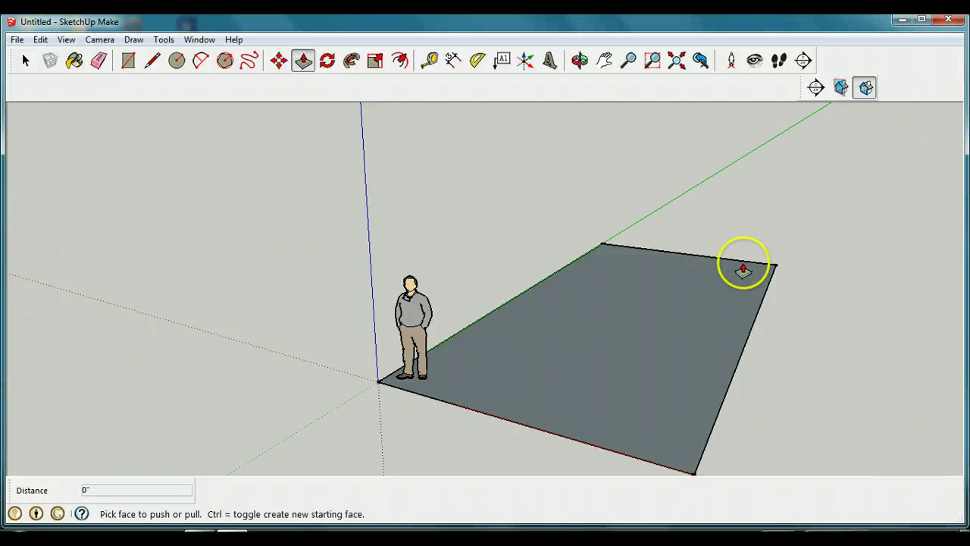
click(632, 351)
drag(631, 350, 645, 117)
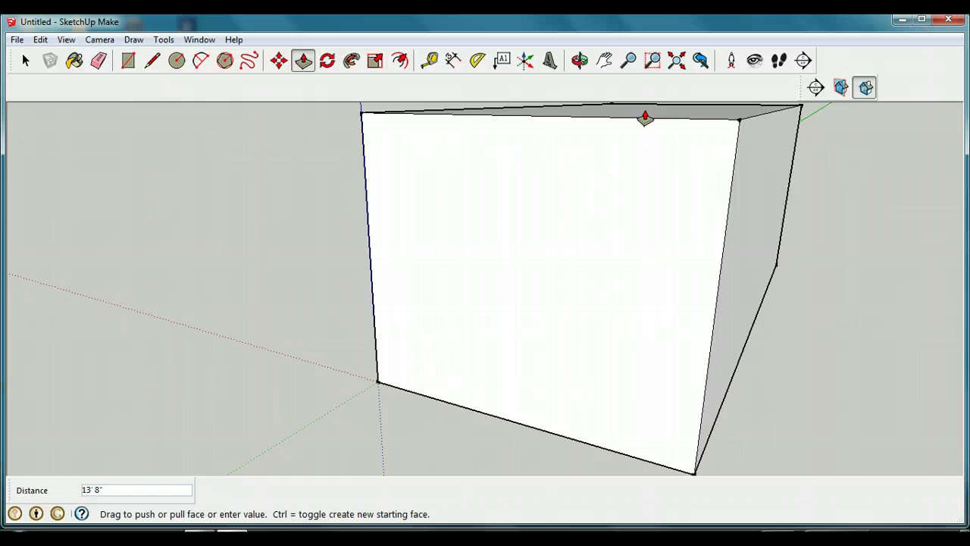
drag(645, 117, 644, 112)
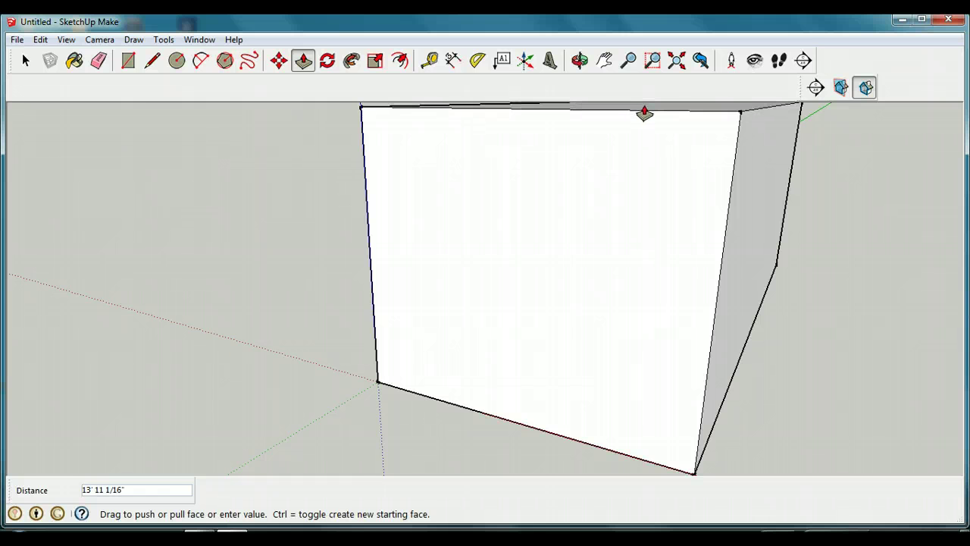
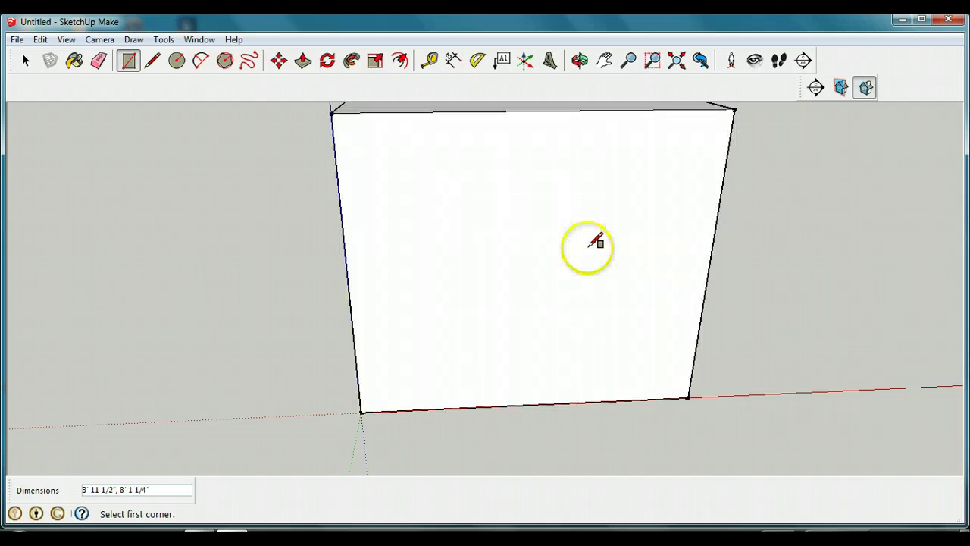
Draw a door rectangle about 5' wide and 8' 1" high on the front wall, starting from its bottom edge.
click(475, 407)
drag(475, 407, 568, 264)
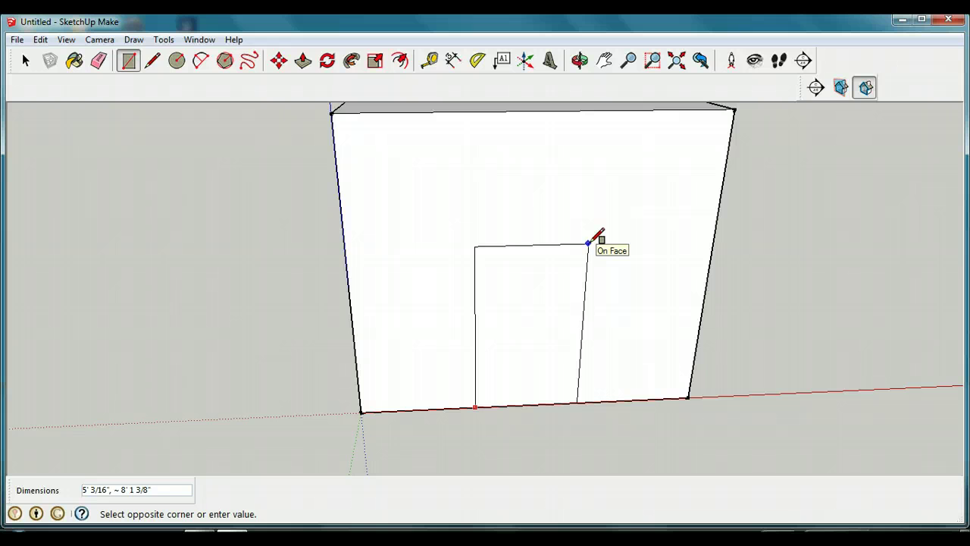
click(589, 243)
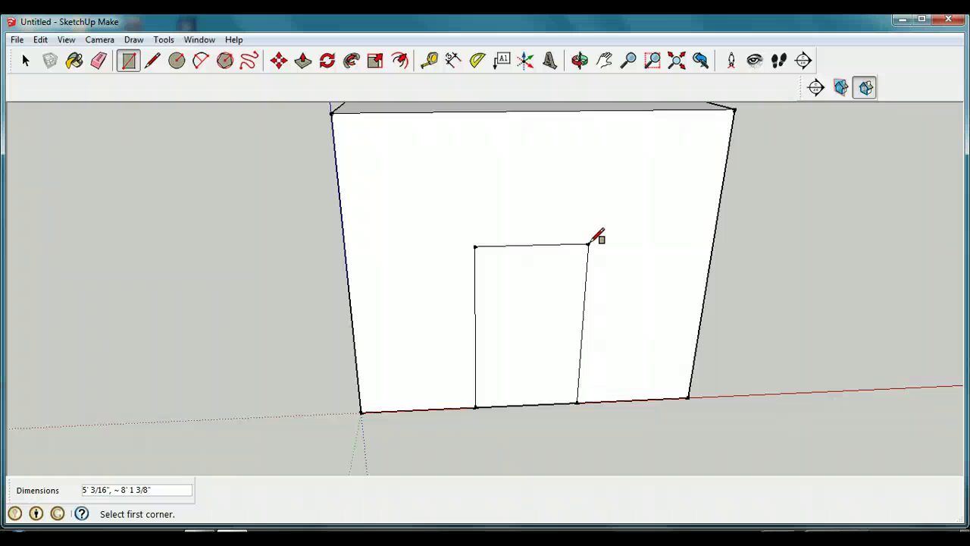
Delete the door face from the front wall to leave an open doorway.
click(25, 62)
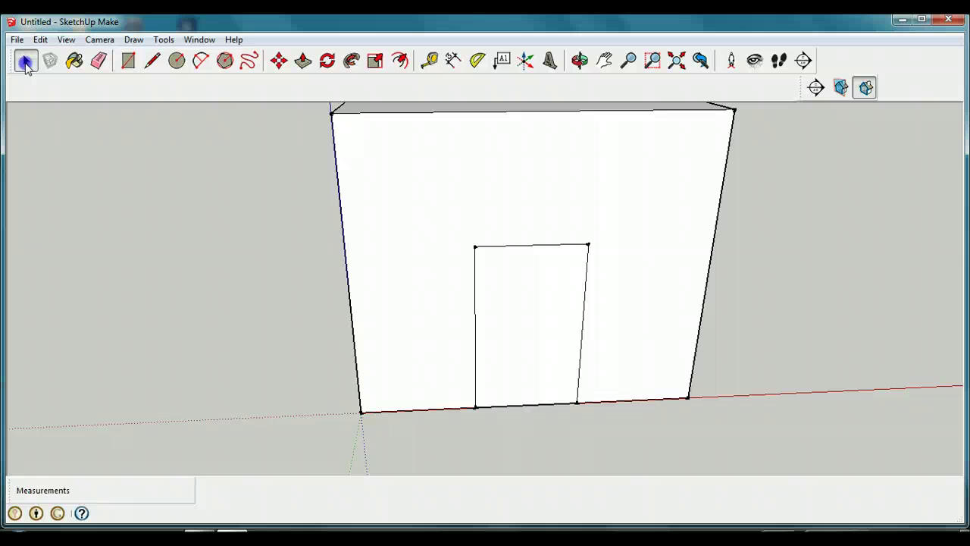
click(480, 168)
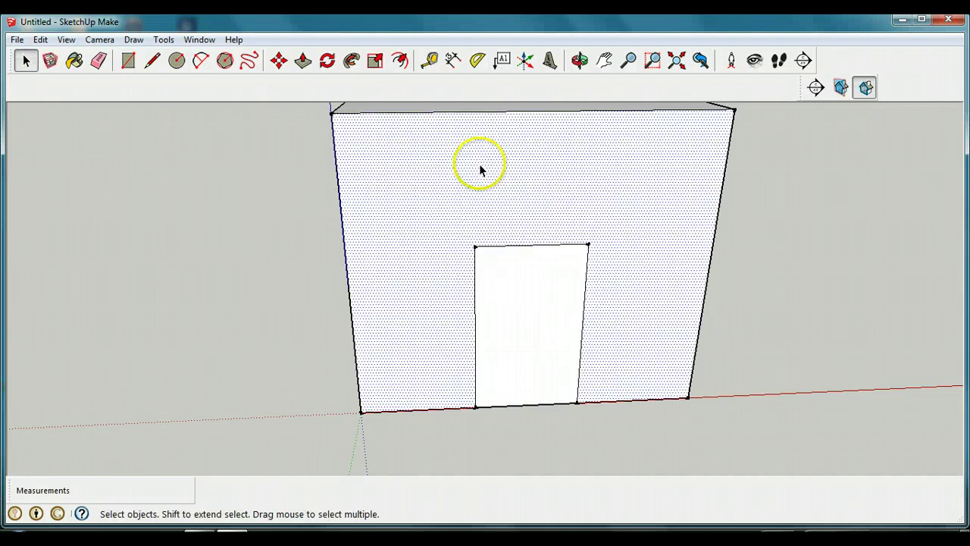
click(552, 319)
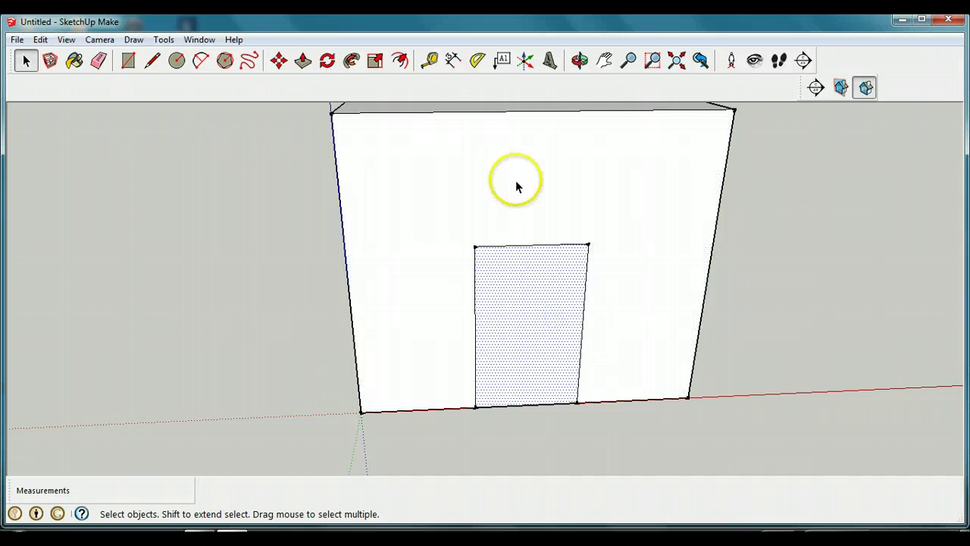
click(596, 188)
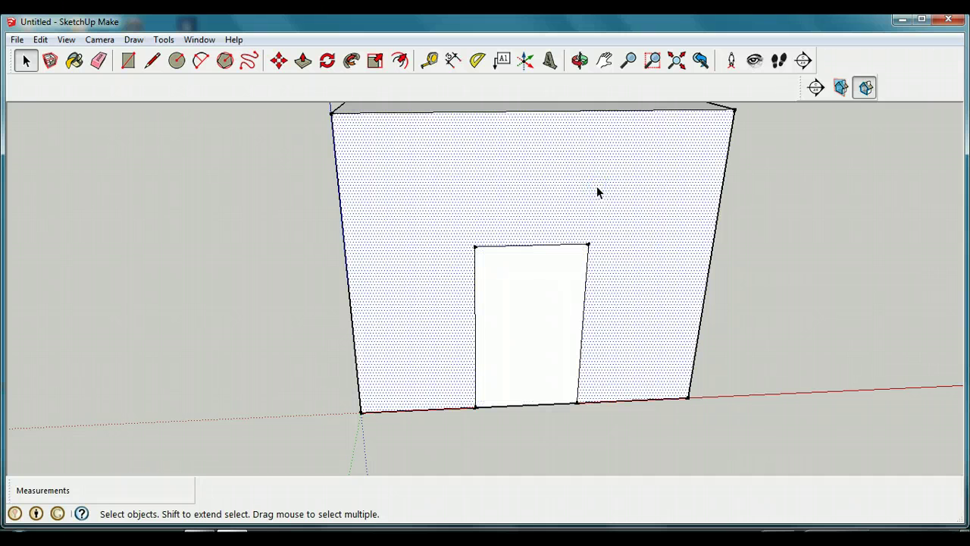
click(540, 319)
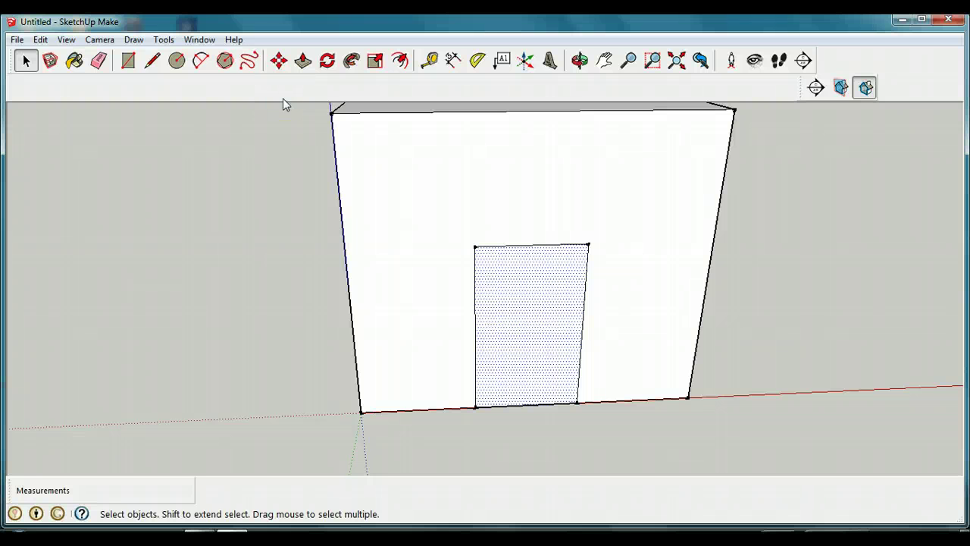
click(40, 40)
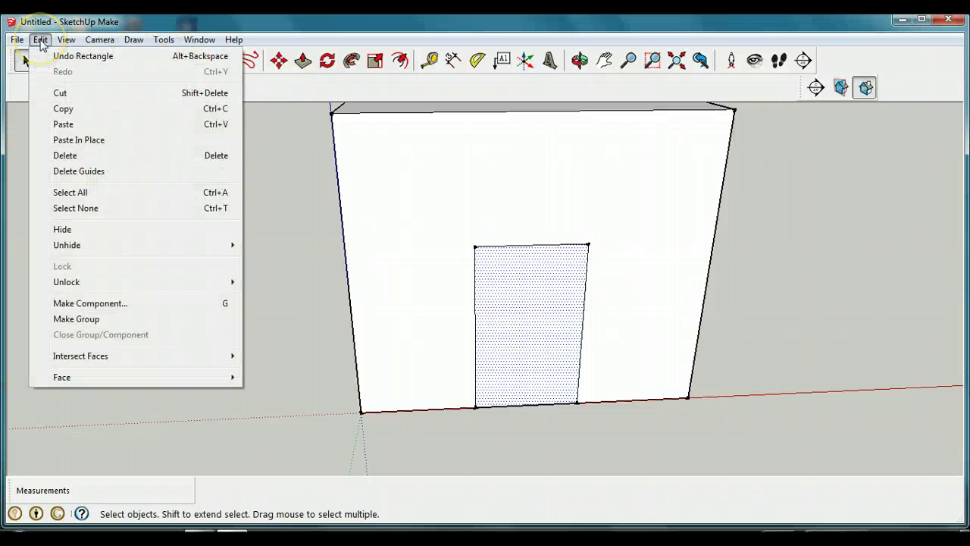
click(67, 155)
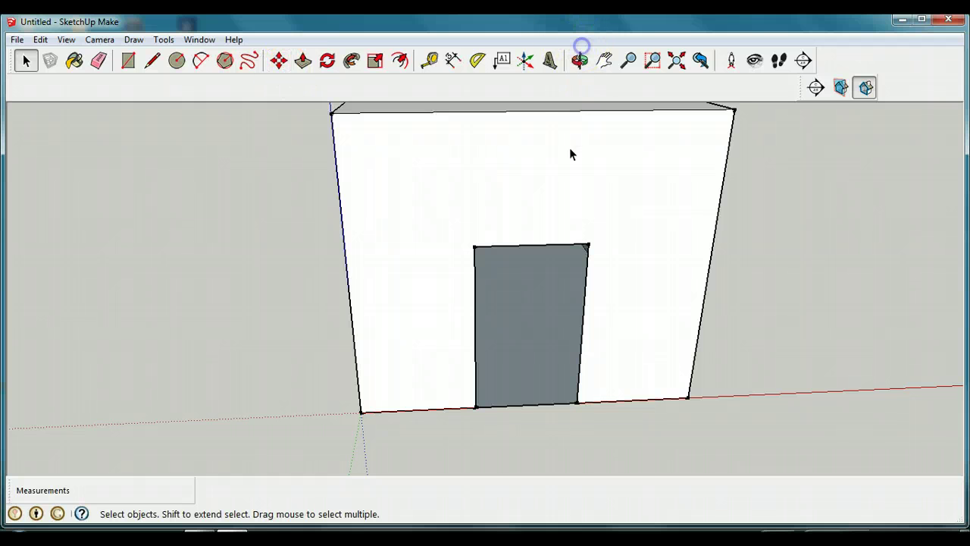
Draw a square window outline of about 3' 10 9/16" per side on the long side wall, near the front corner.
click(580, 60)
drag(613, 291, 411, 273)
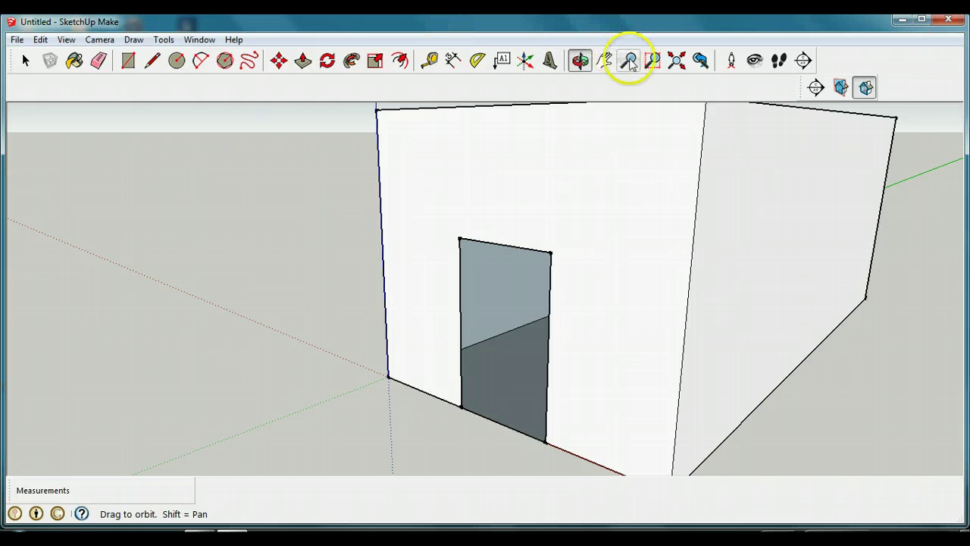
click(630, 63)
drag(693, 200, 693, 242)
click(580, 60)
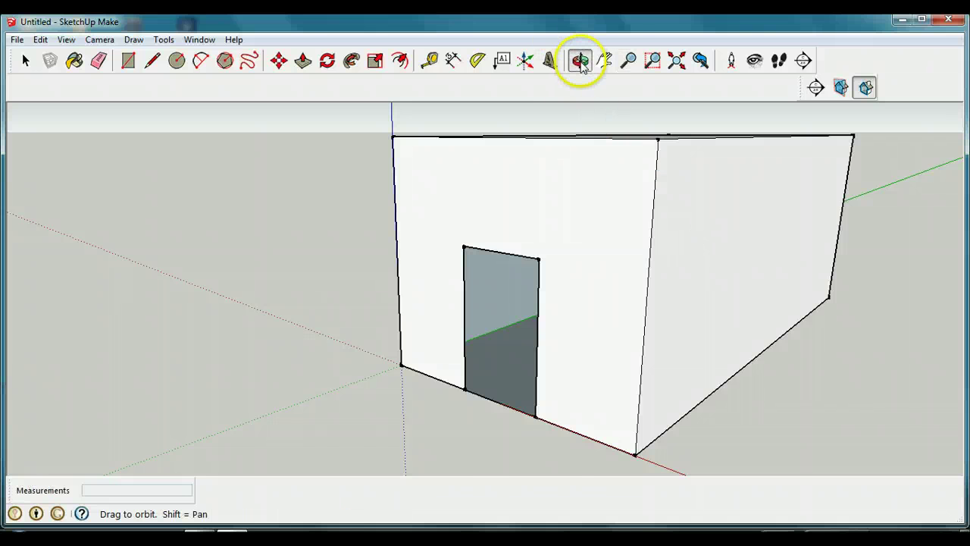
drag(758, 256, 567, 263)
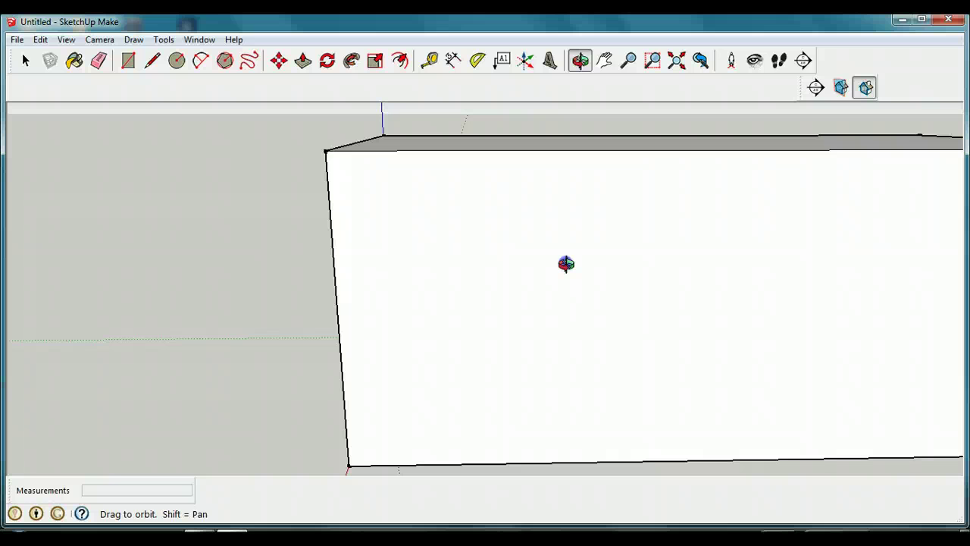
click(128, 60)
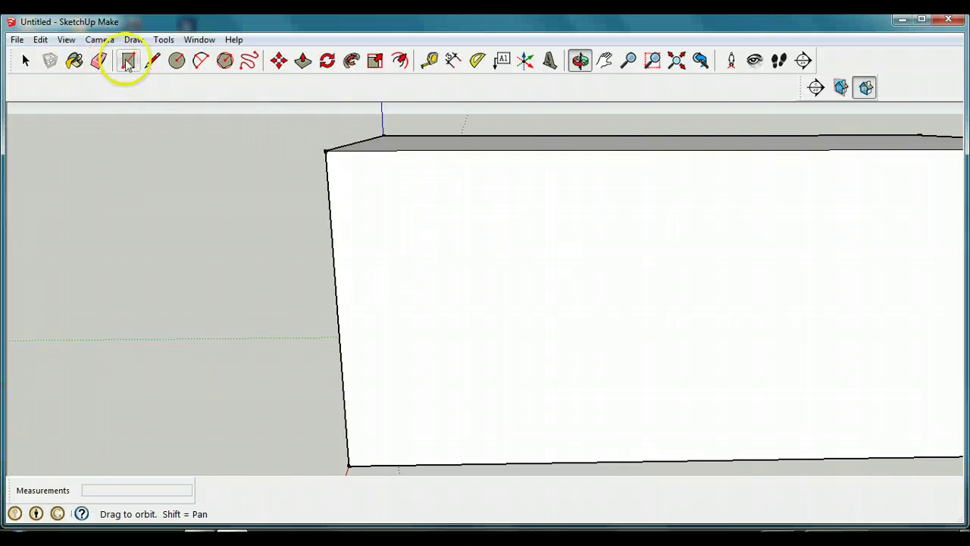
click(464, 238)
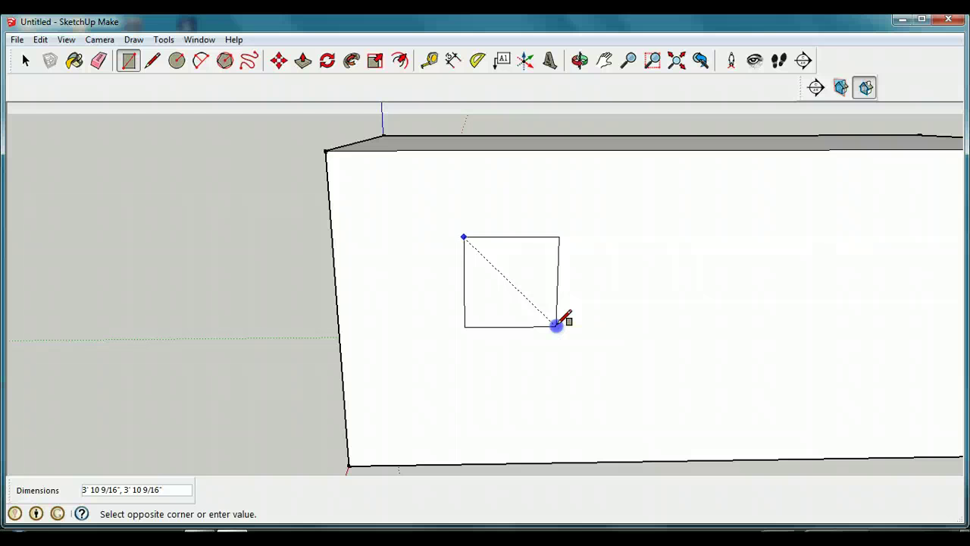
click(557, 324)
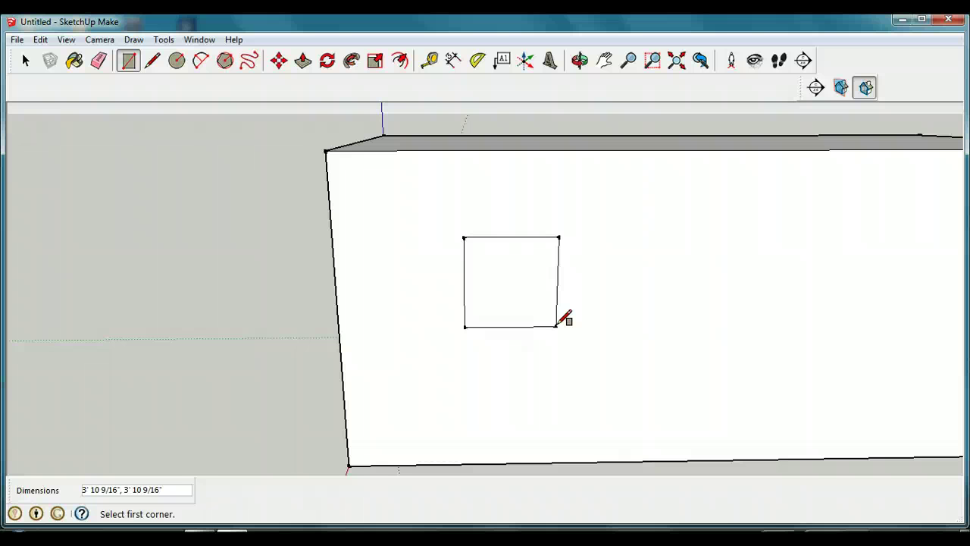
Copy the square window horizontally along the long side wall to make a second window at the same height.
click(279, 60)
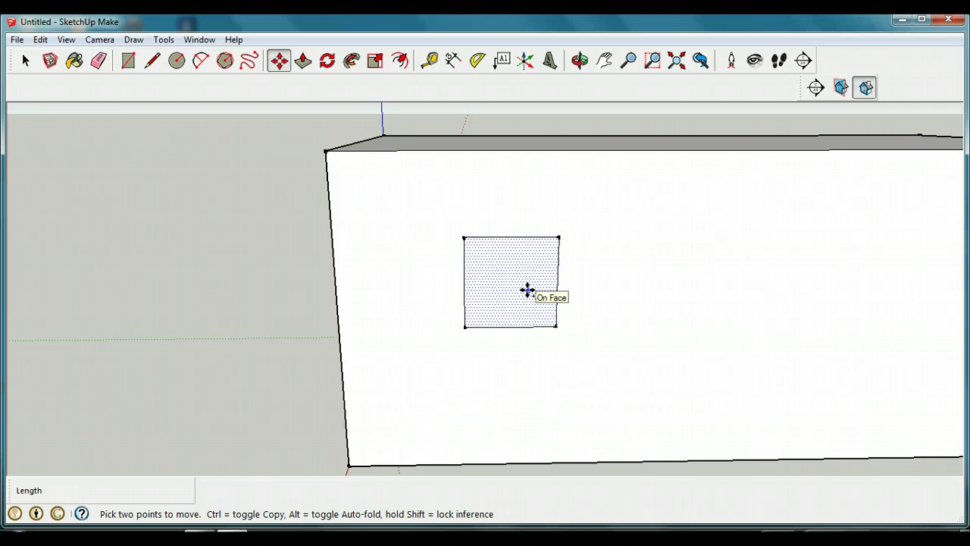
key(ctrl)
drag(528, 290, 756, 291)
right_click(756, 292)
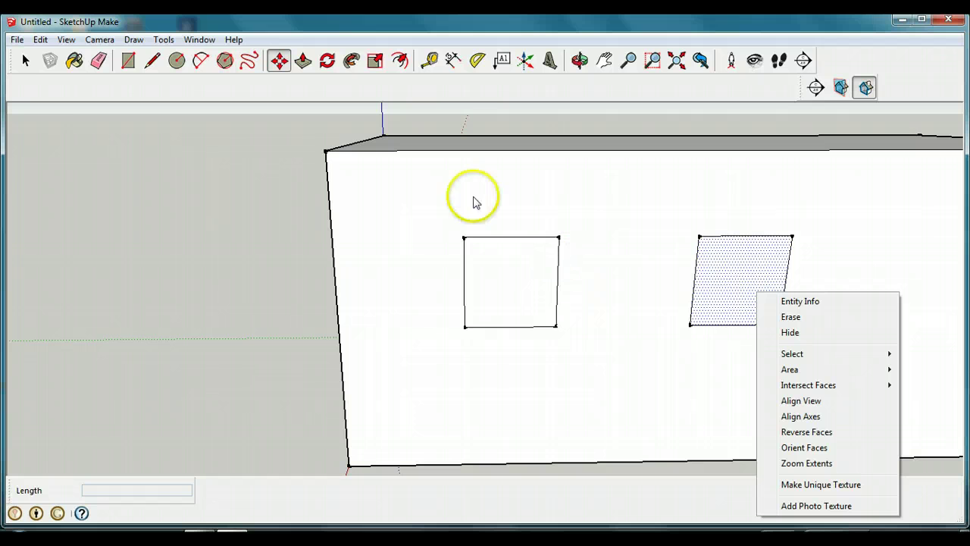
Copy the two square window faces from the long side wall and paste them onto the opposite long wall.
click(25, 61)
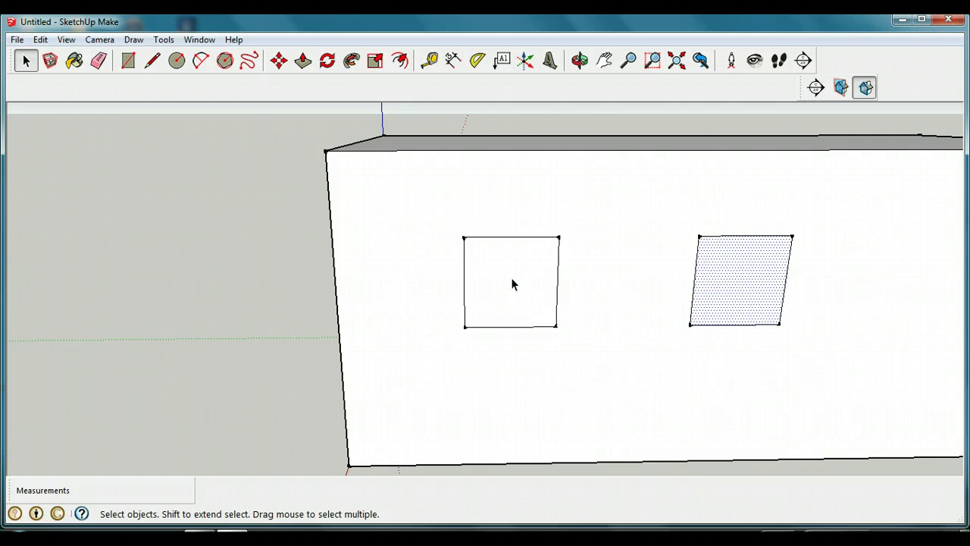
shift+click(512, 280)
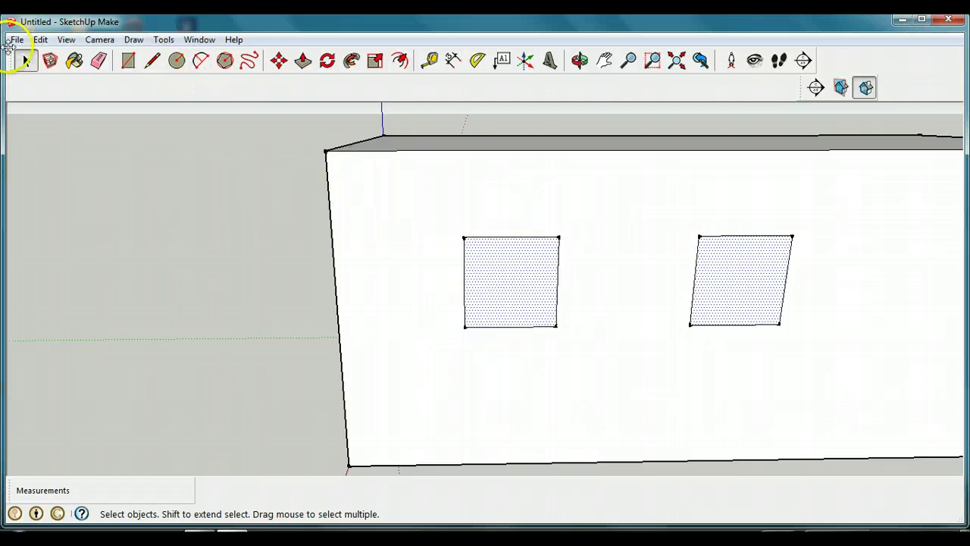
click(40, 40)
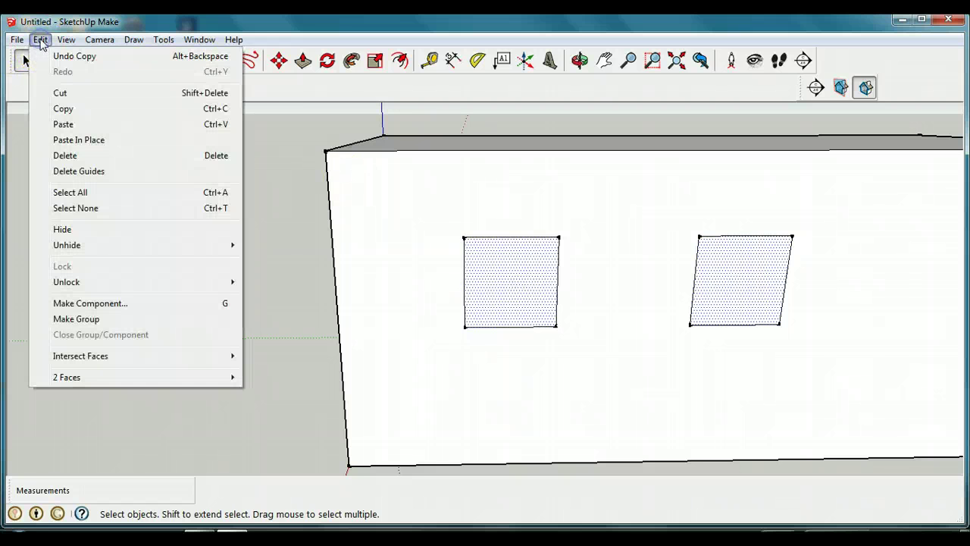
click(60, 108)
click(580, 61)
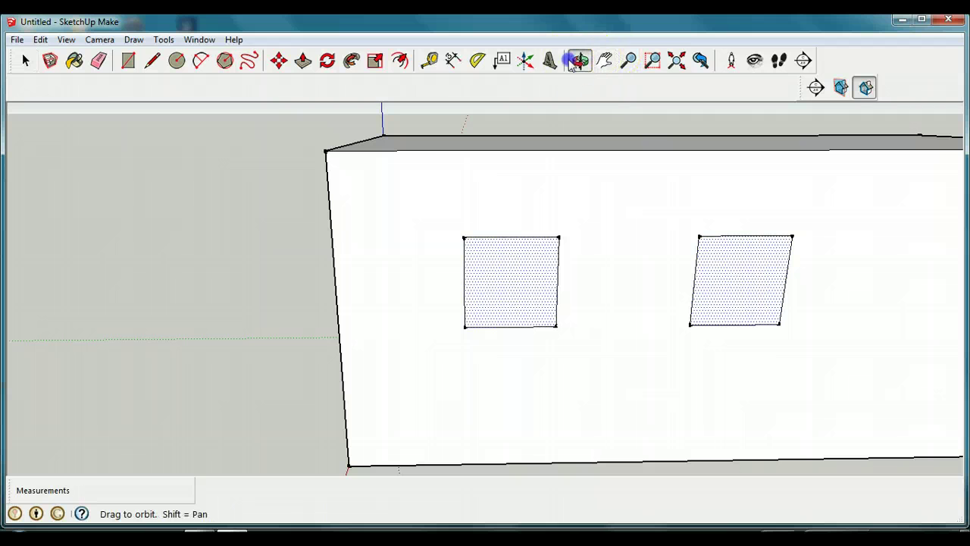
drag(247, 199, 912, 225)
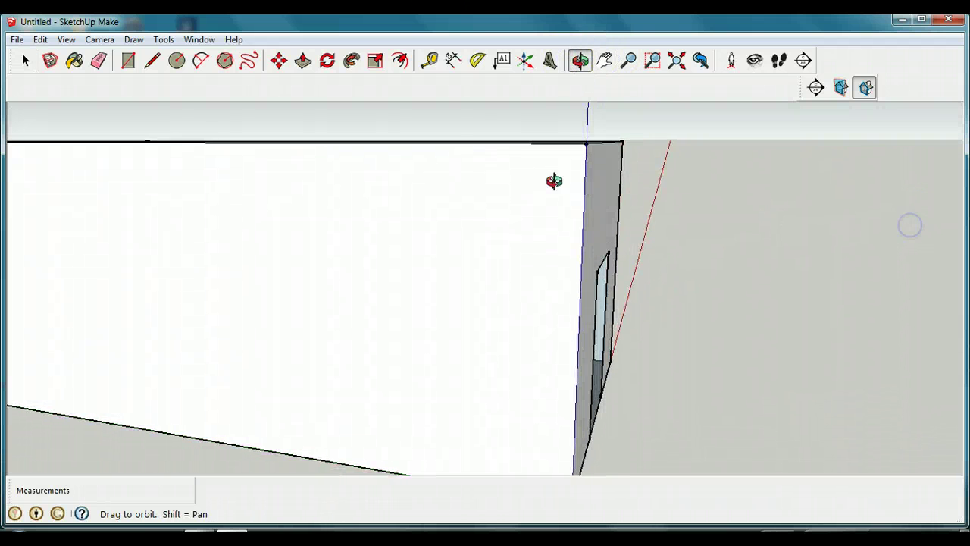
click(40, 39)
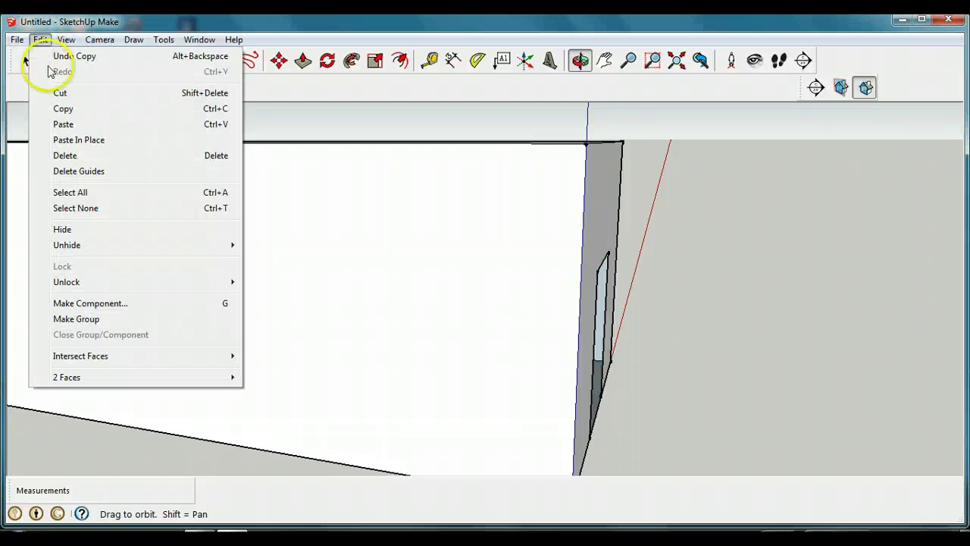
click(63, 123)
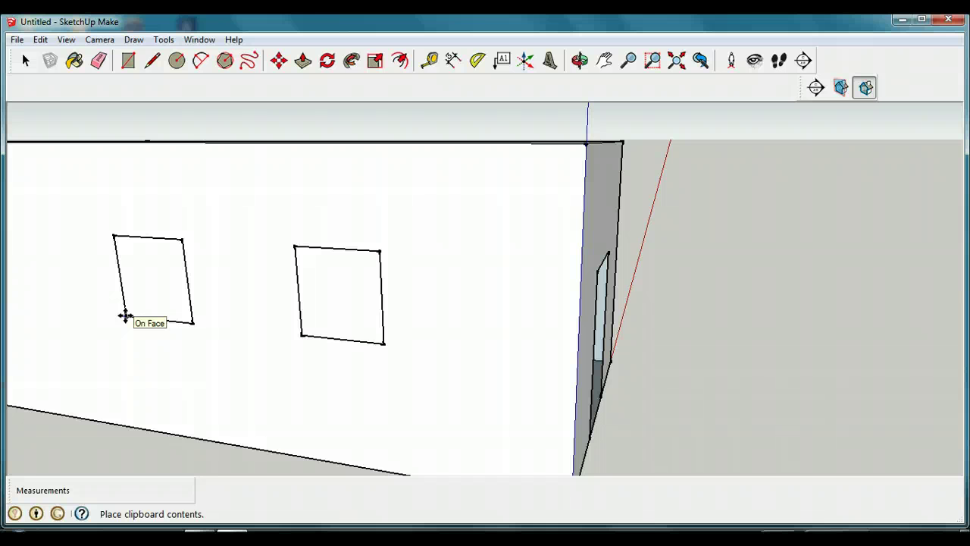
click(125, 316)
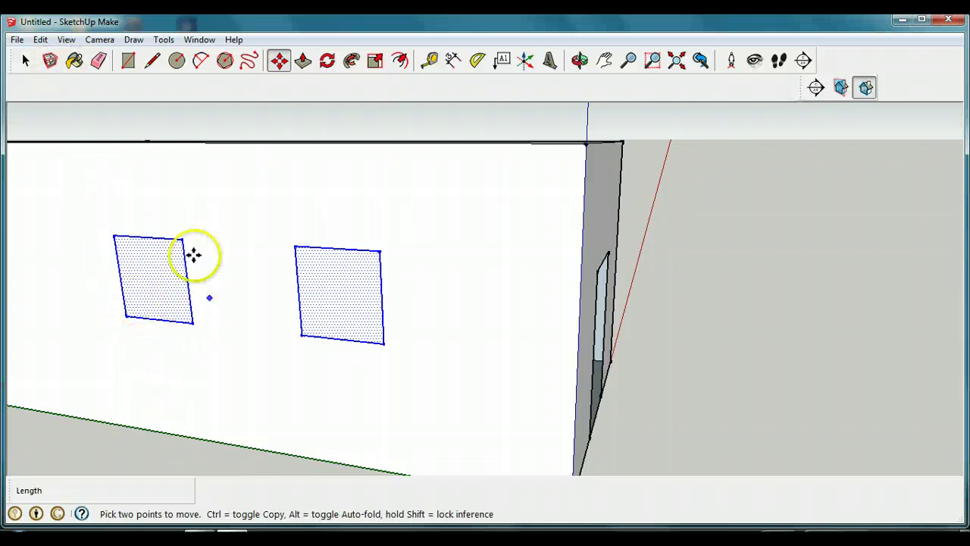
Delete both pasted window faces to leave open window holes in that wall.
click(25, 60)
click(144, 271)
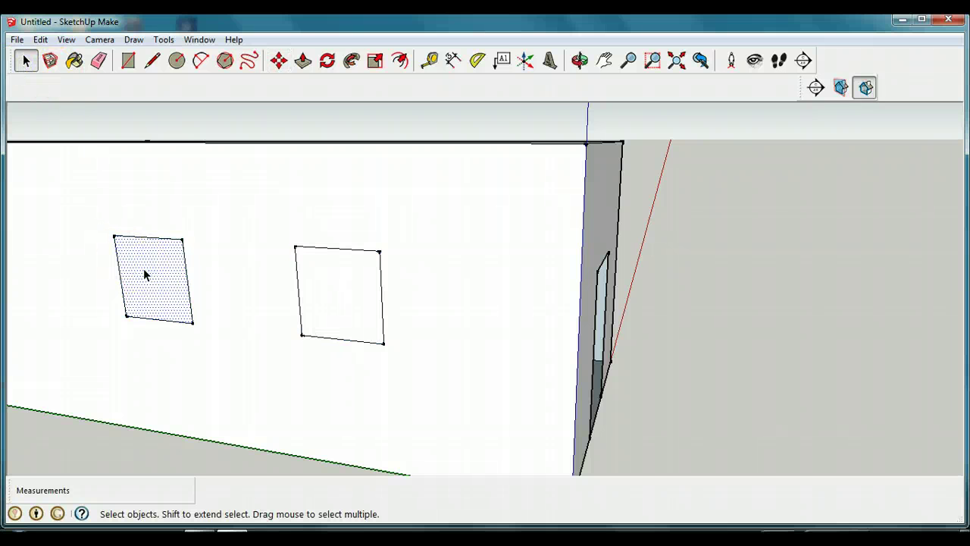
shift+click(331, 302)
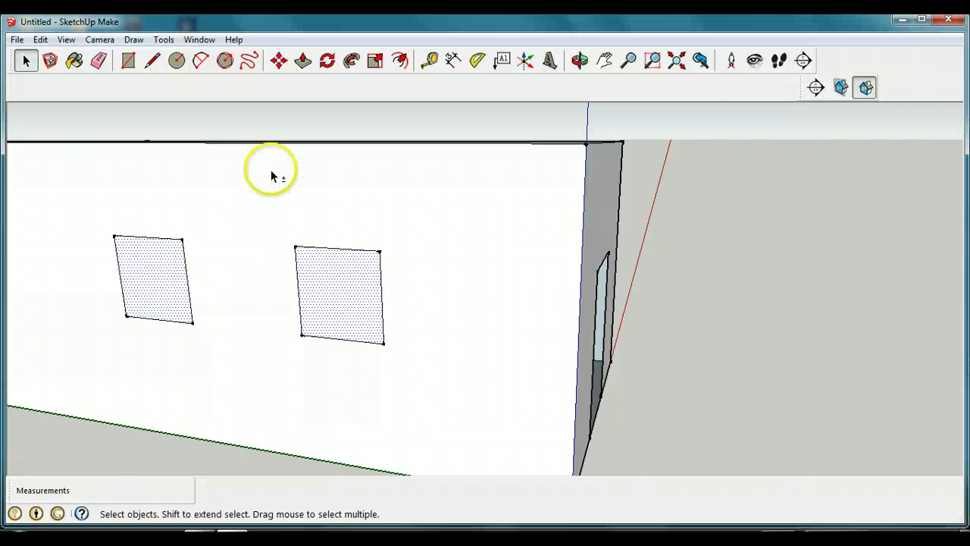
click(42, 40)
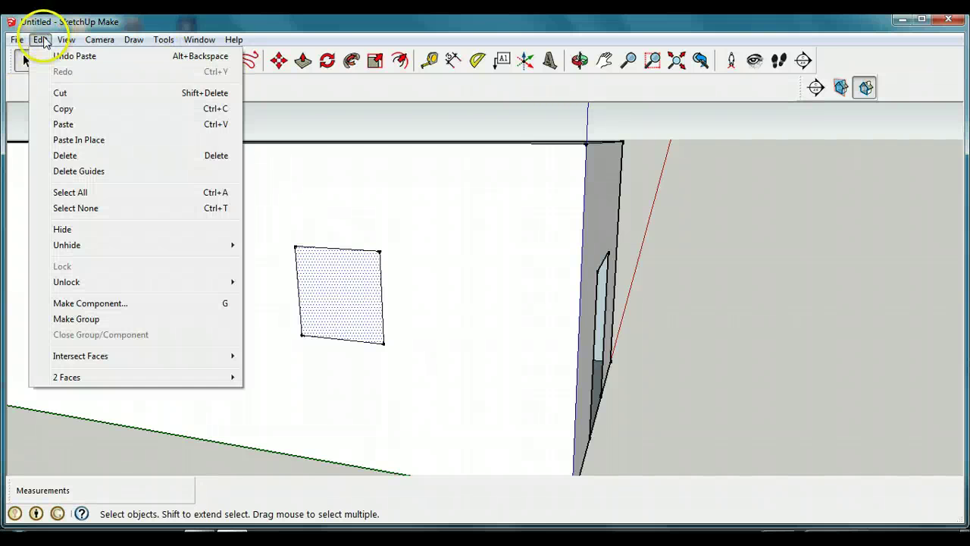
click(76, 155)
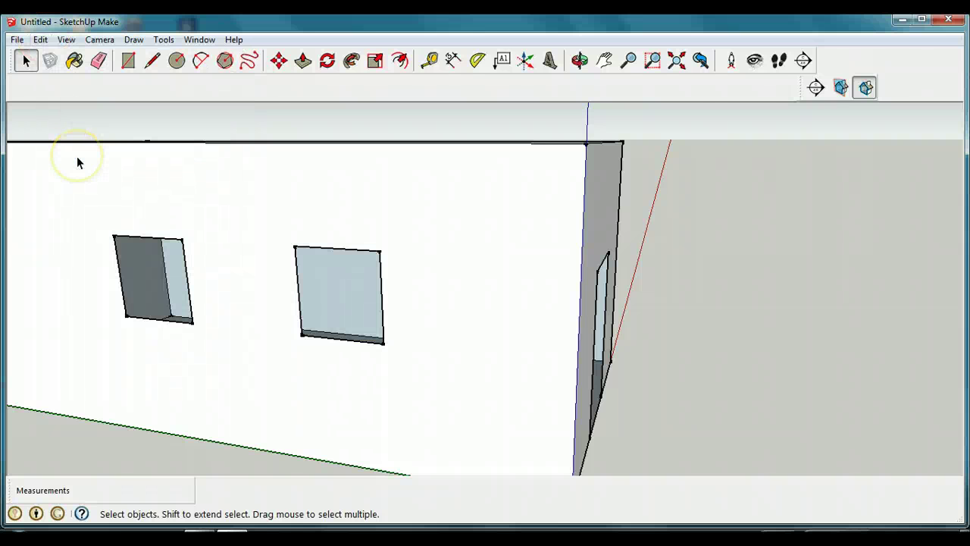
Delete the two original square window faces on the other long side wall to open them up.
click(580, 59)
drag(720, 260, 83, 266)
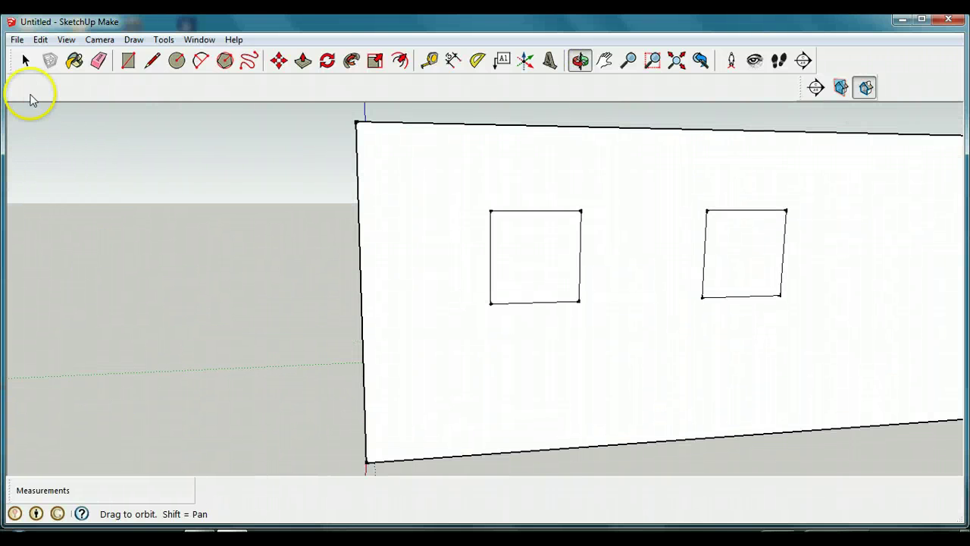
click(25, 59)
click(532, 249)
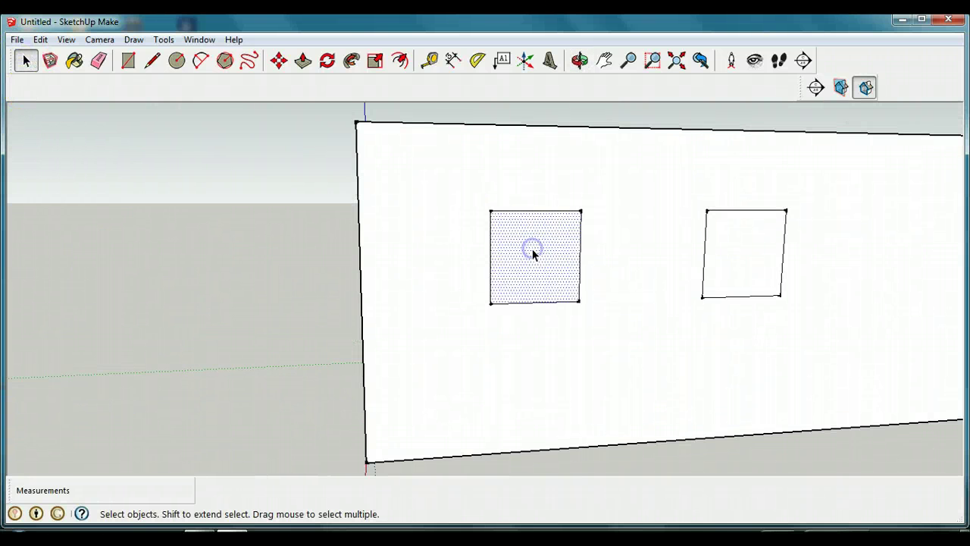
shift+click(751, 269)
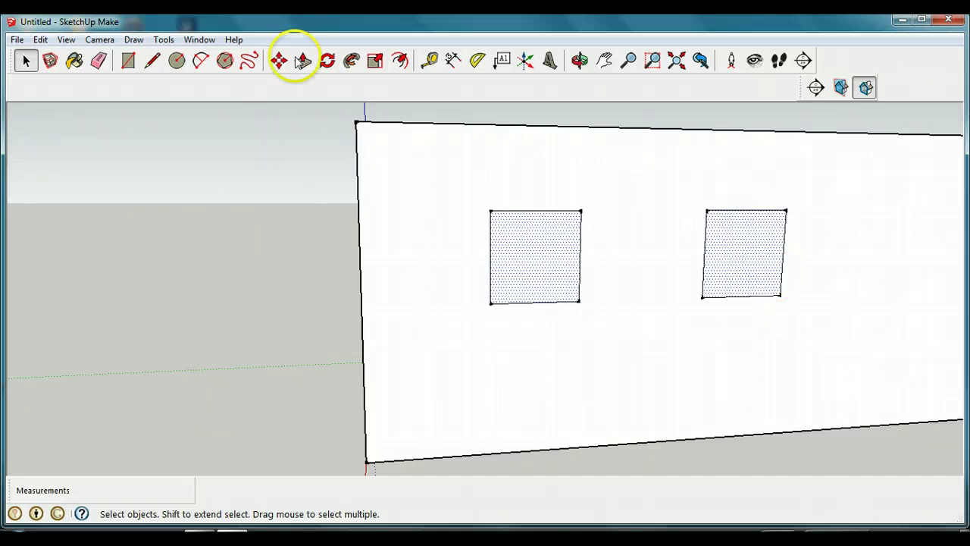
click(40, 39)
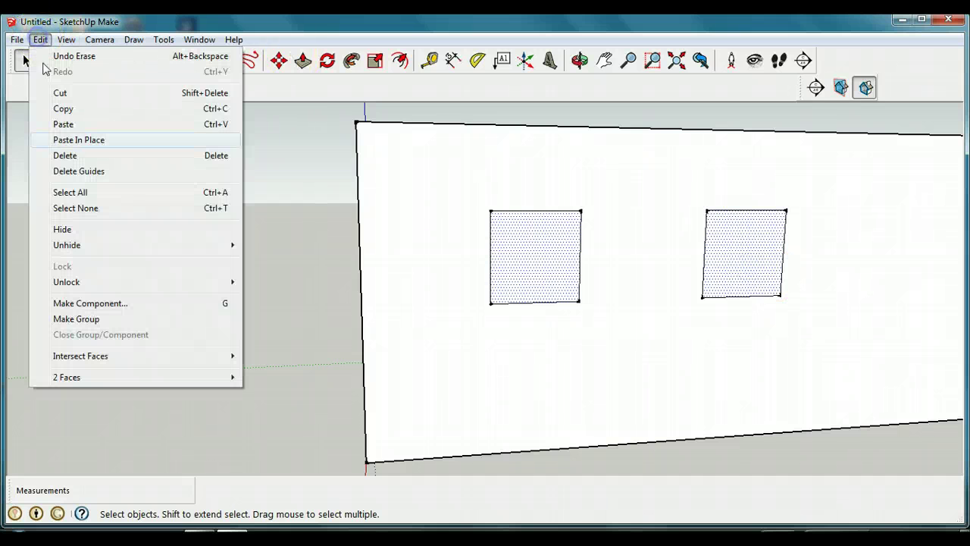
click(59, 155)
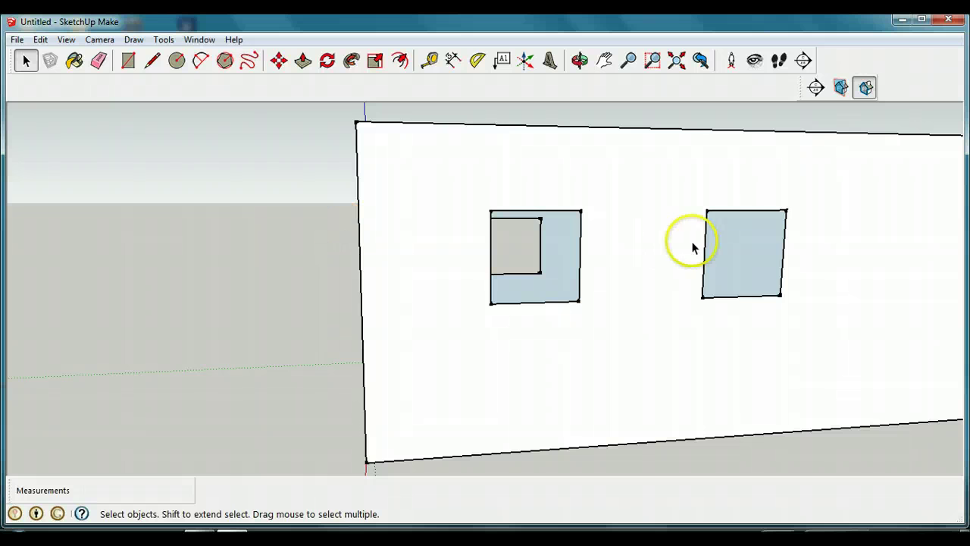
Draw a vertical line on the back wall from the midpoint of its bottom edge straight up to a point above the roof.
click(580, 60)
drag(696, 182, 439, 210)
click(654, 66)
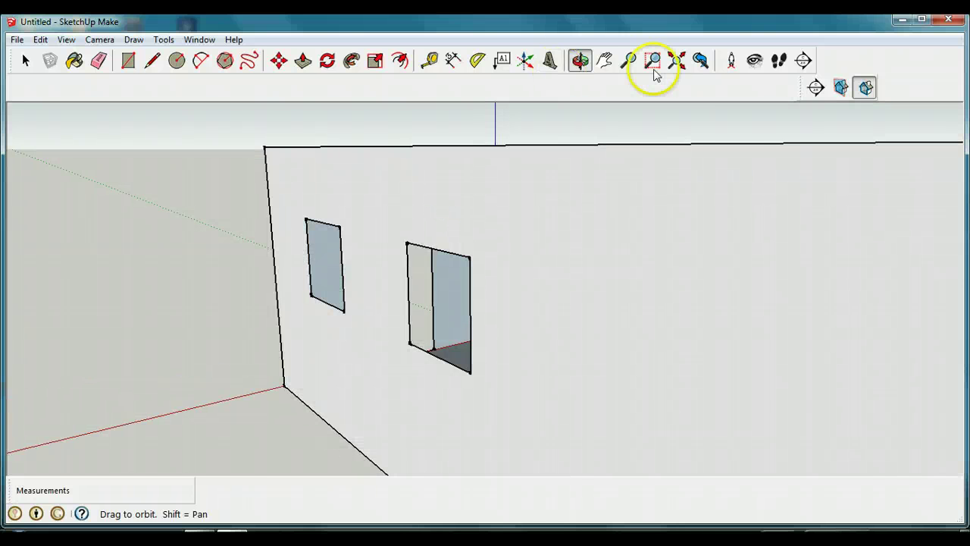
click(629, 60)
drag(706, 104, 667, 337)
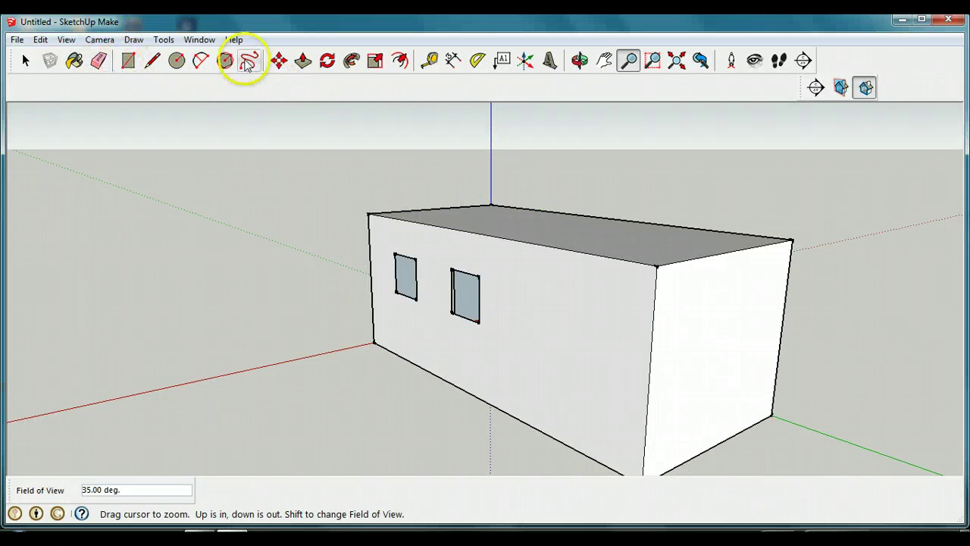
click(580, 60)
drag(736, 232, 713, 233)
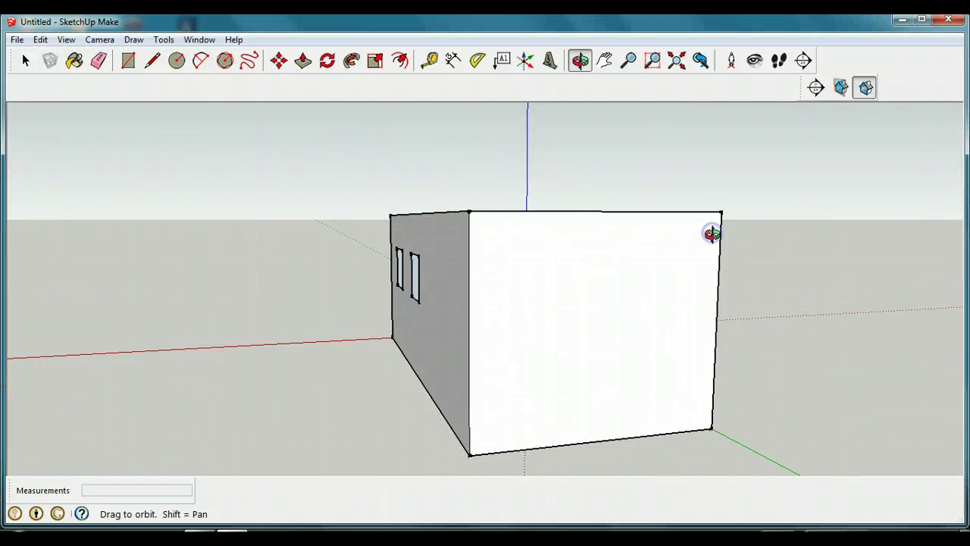
click(154, 63)
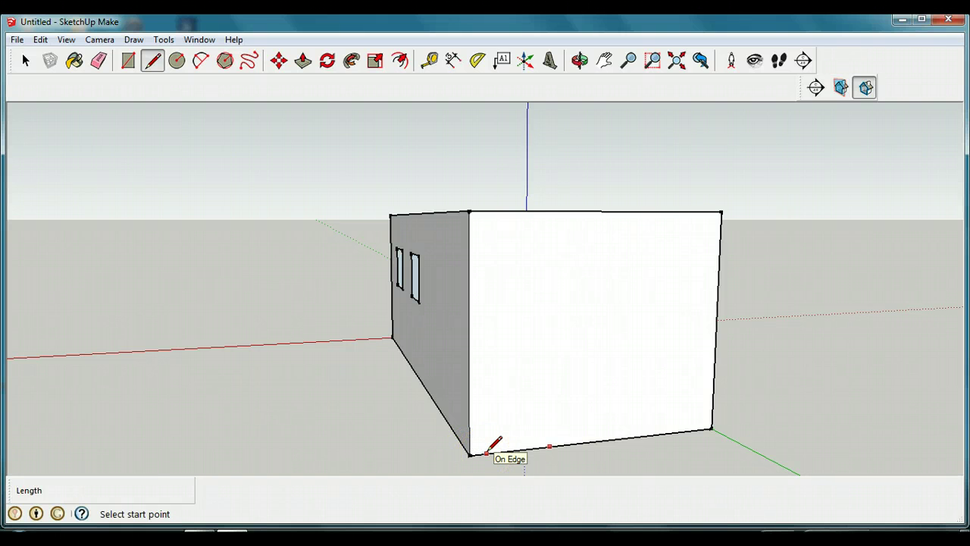
drag(549, 447, 582, 443)
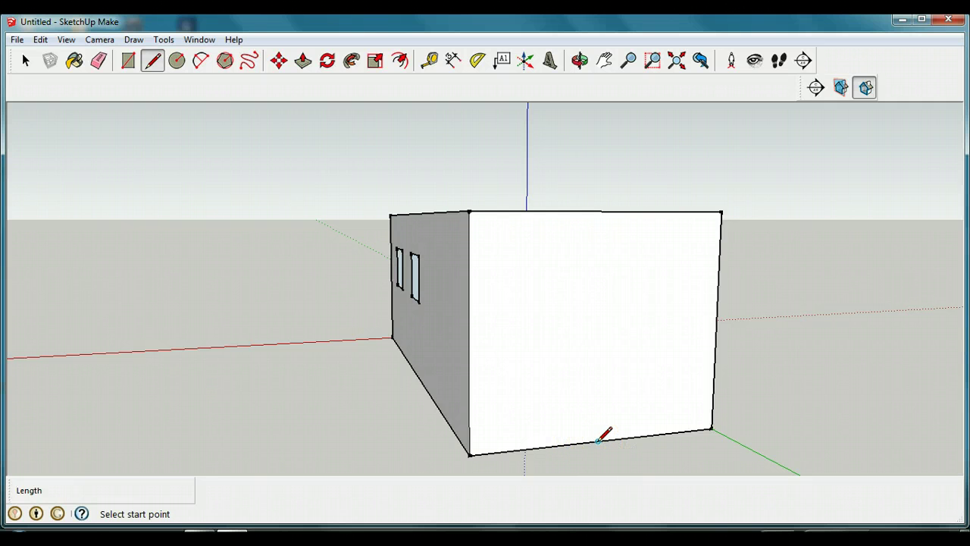
drag(599, 440, 610, 438)
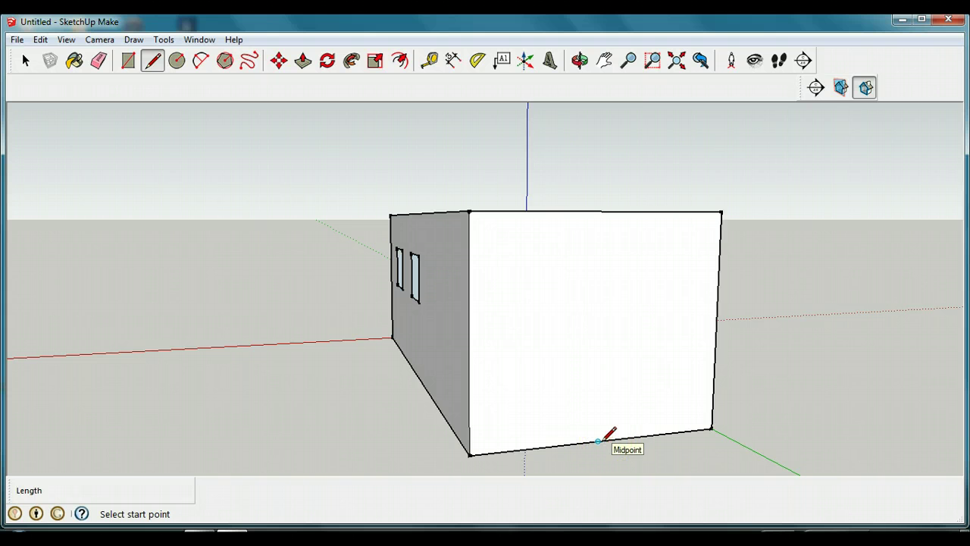
click(598, 440)
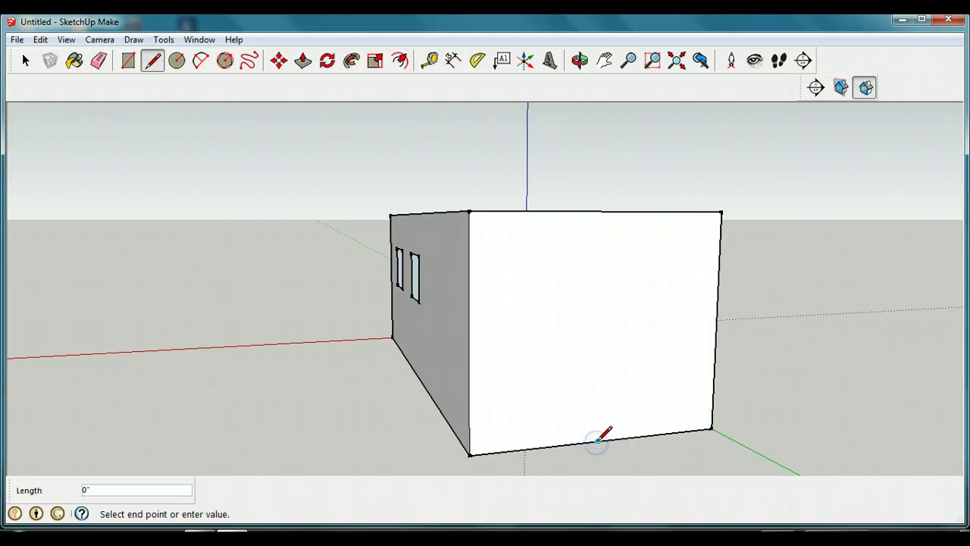
drag(599, 414, 604, 99)
click(604, 100)
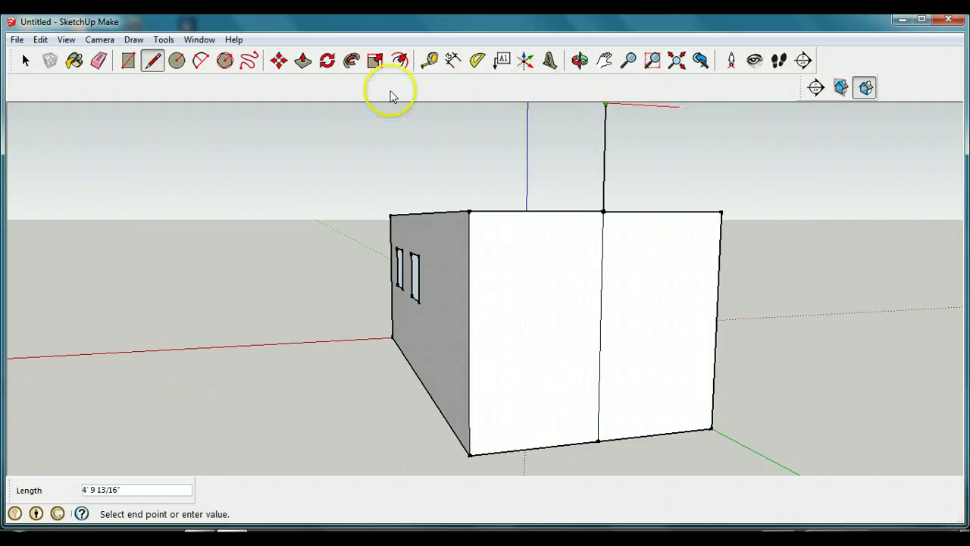
Draw two sloping lines, about 10' 2" each, from the top of the vertical line to the back wall's upper corners.
click(630, 62)
drag(655, 158, 652, 190)
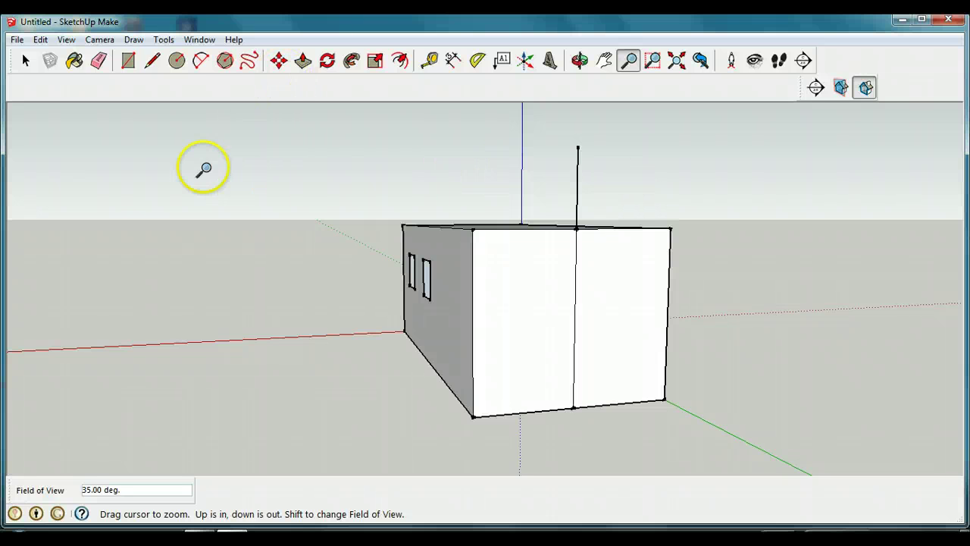
click(152, 61)
click(578, 146)
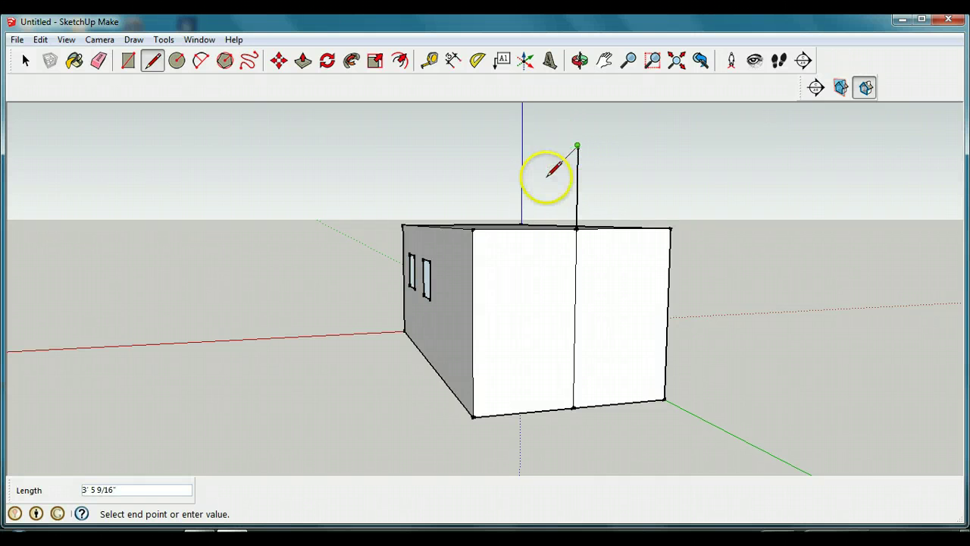
click(473, 227)
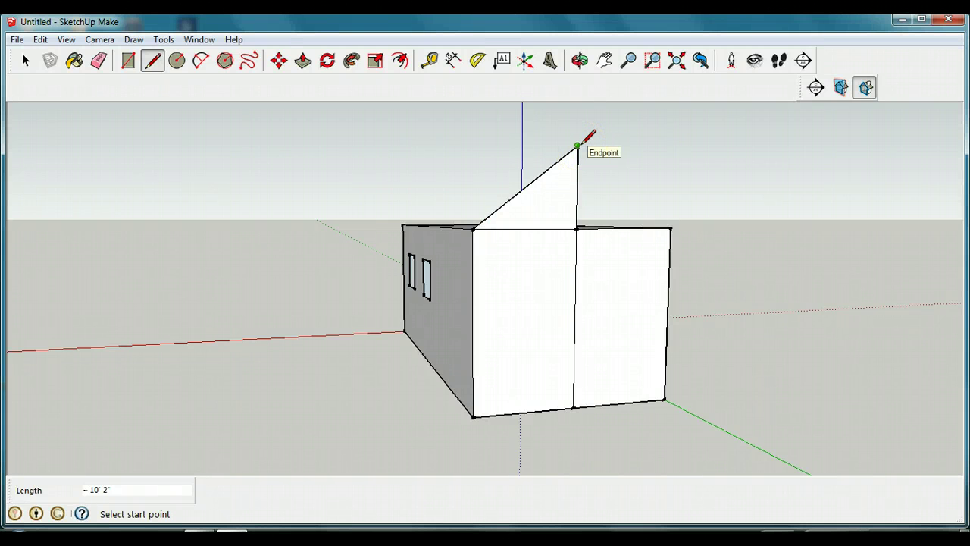
drag(577, 144, 671, 225)
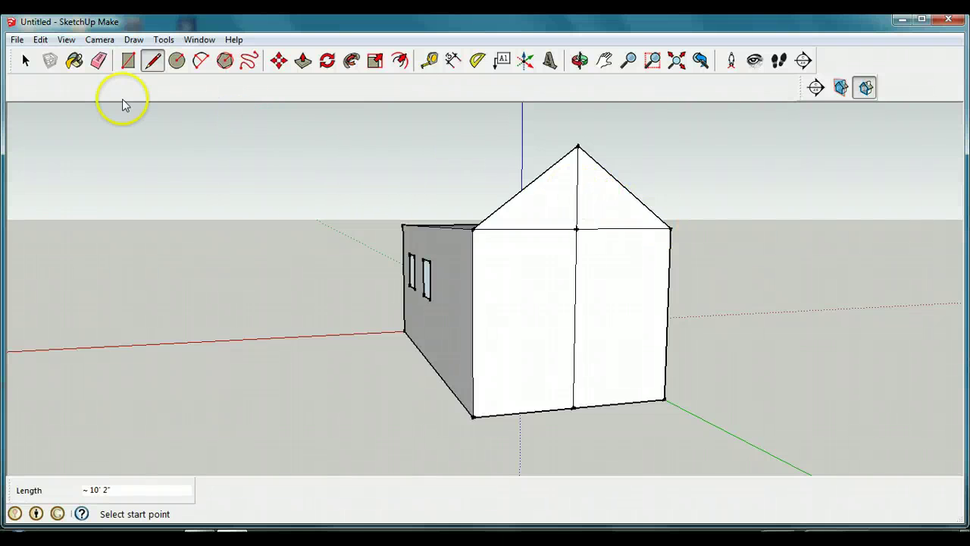
Delete both segments of the vertical centre line from the back wall and its gable.
click(25, 60)
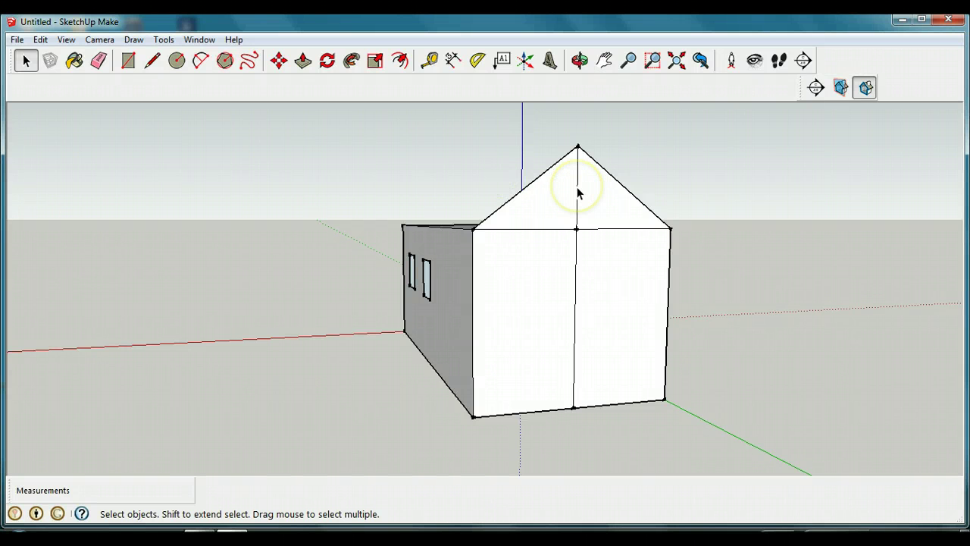
click(577, 189)
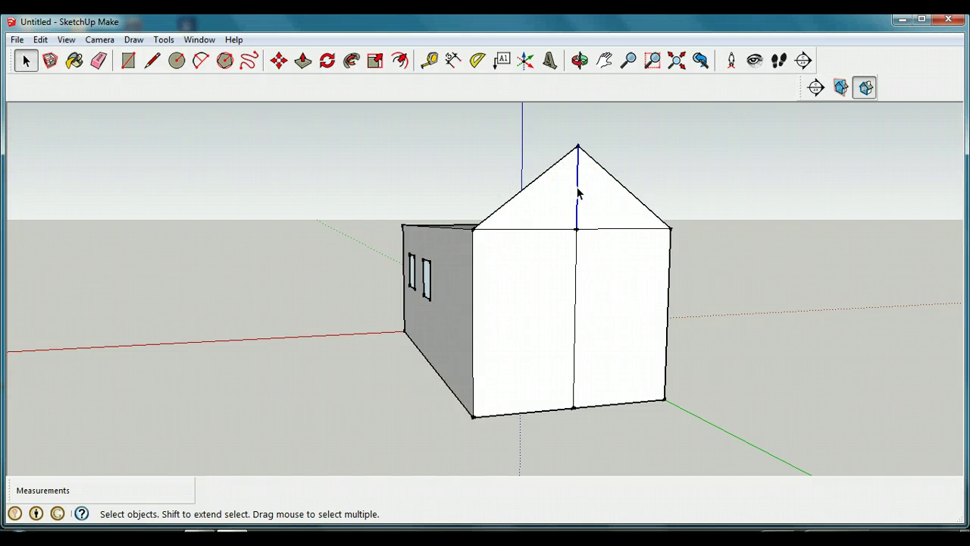
shift+click(577, 281)
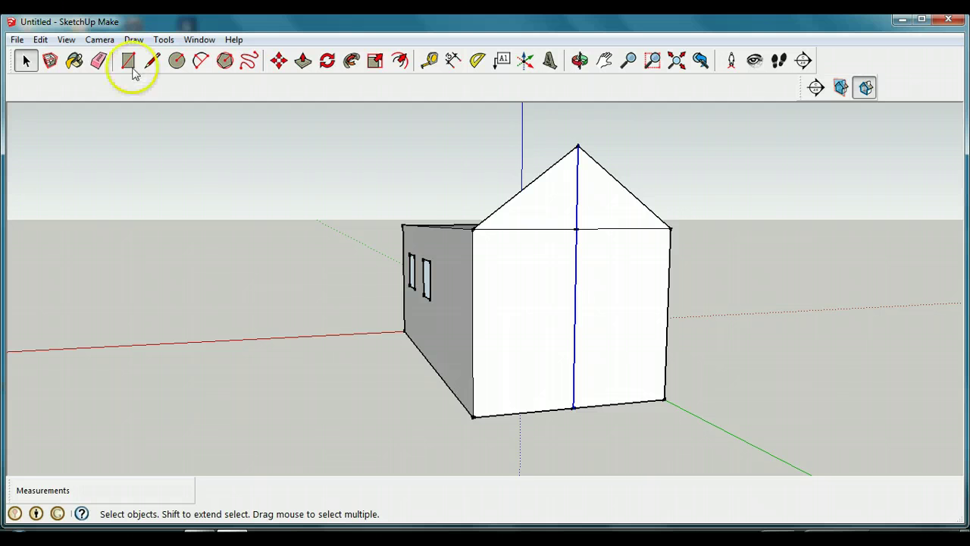
click(42, 41)
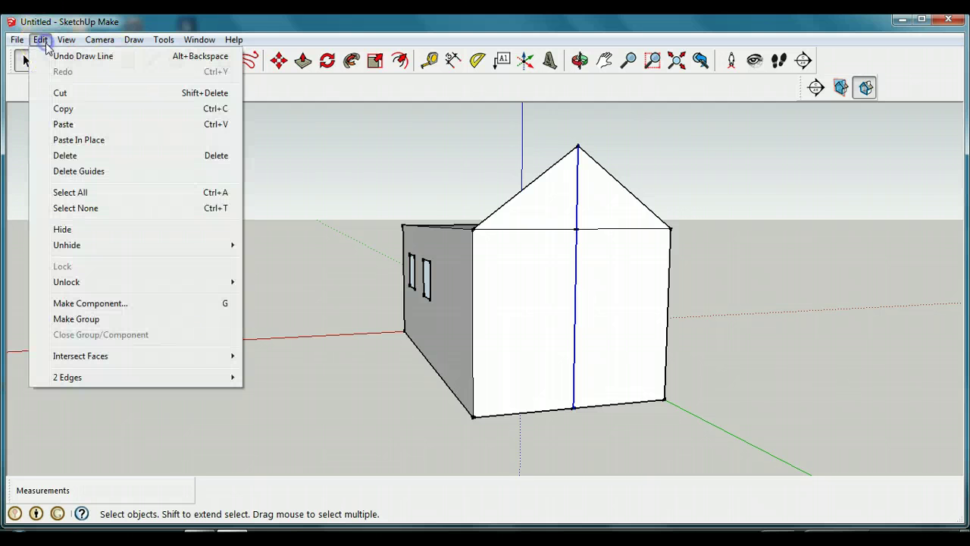
click(65, 155)
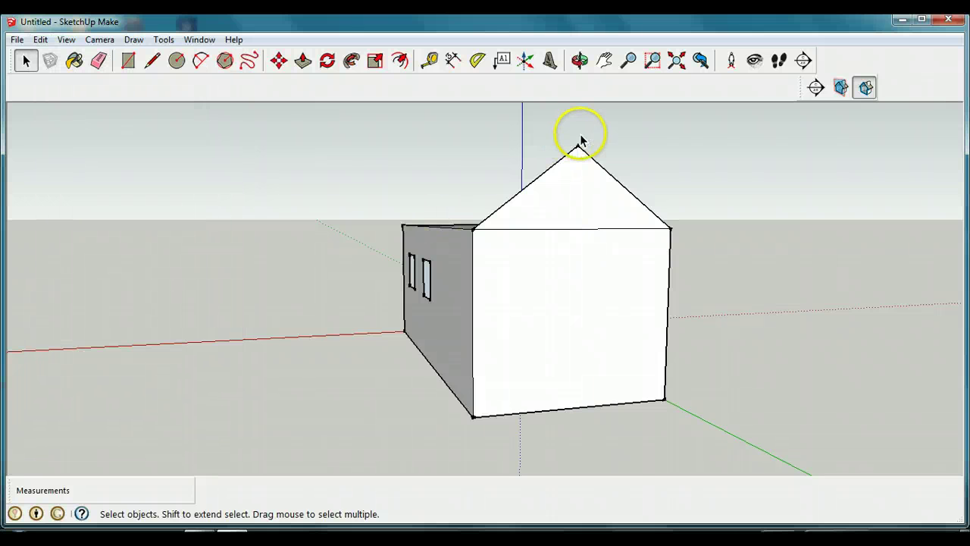
Orbit around to the building's front and long side to bring the inner face of the back gable into view.
click(578, 61)
drag(474, 210, 887, 262)
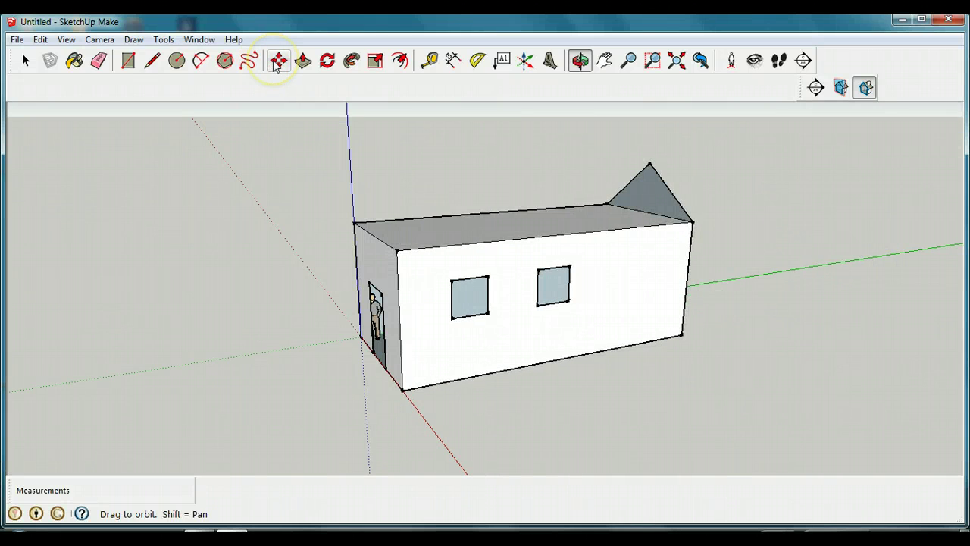
click(376, 61)
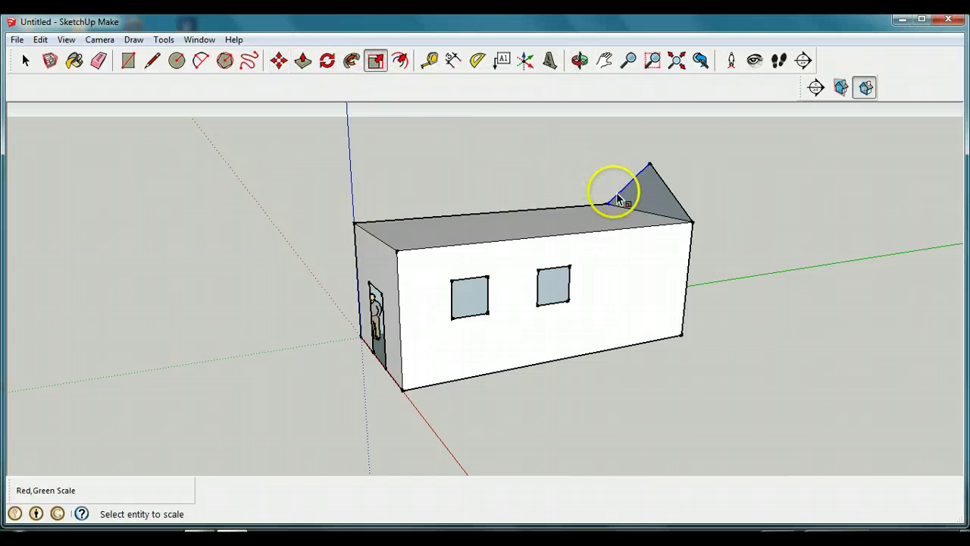
click(648, 196)
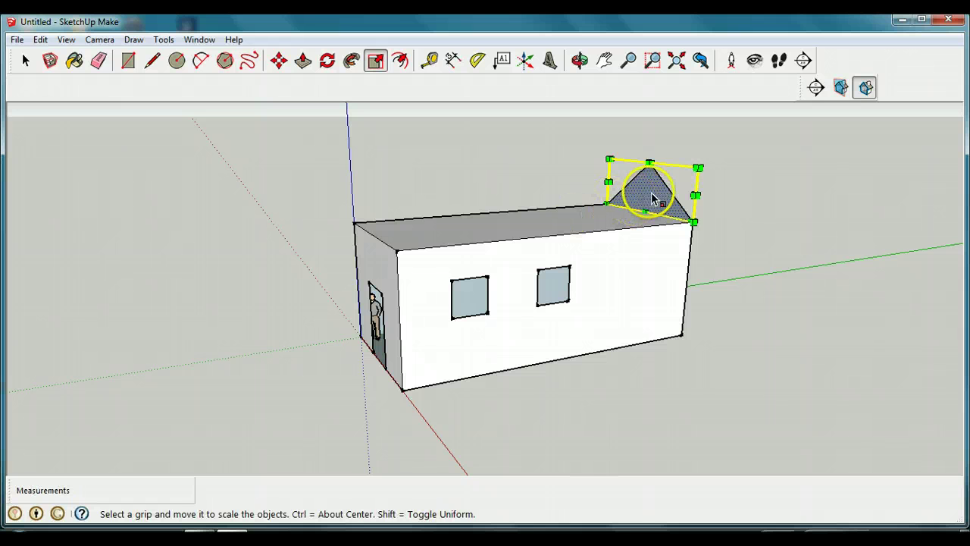
key(Escape)
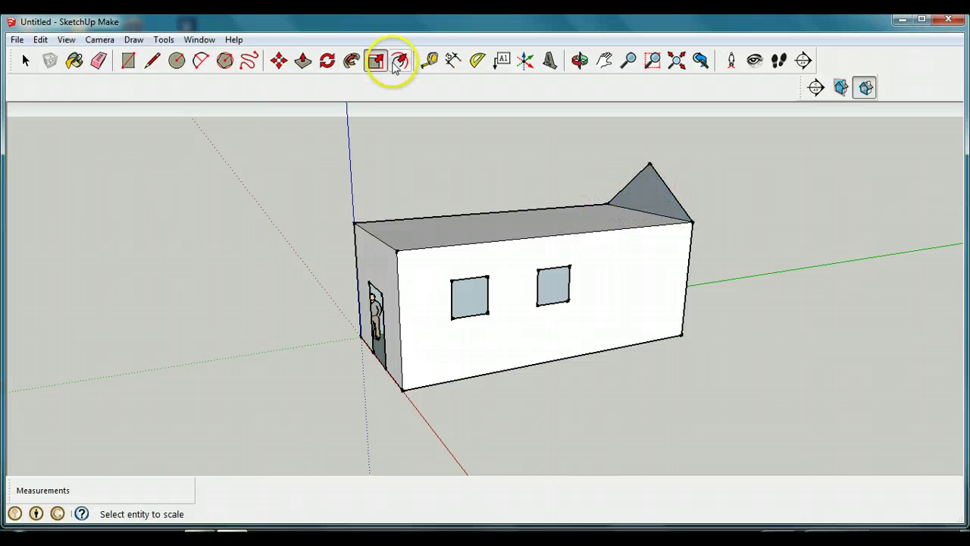
Push/Pull the triangular back gable face about 35' 6" along the building to the front wall, forming the full-length gabled roof.
click(302, 61)
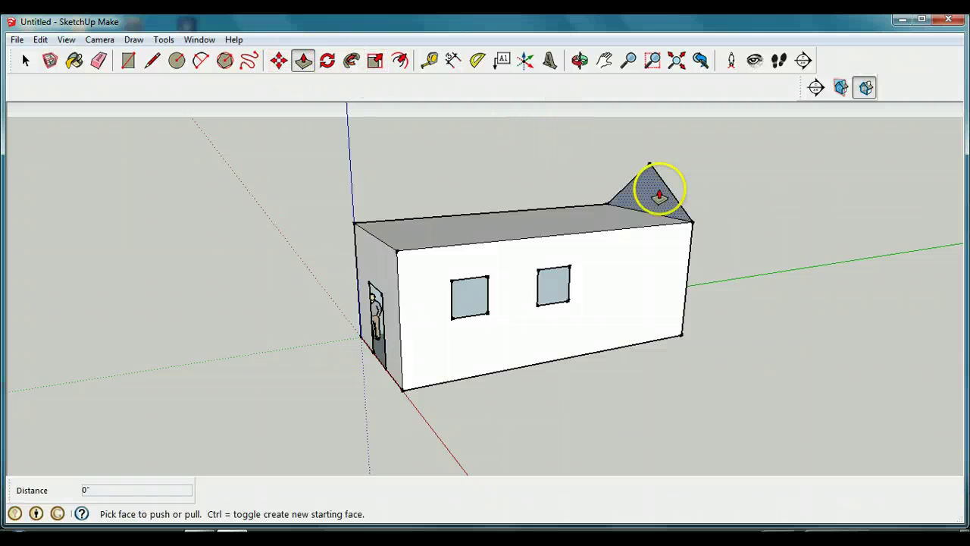
drag(652, 197, 388, 249)
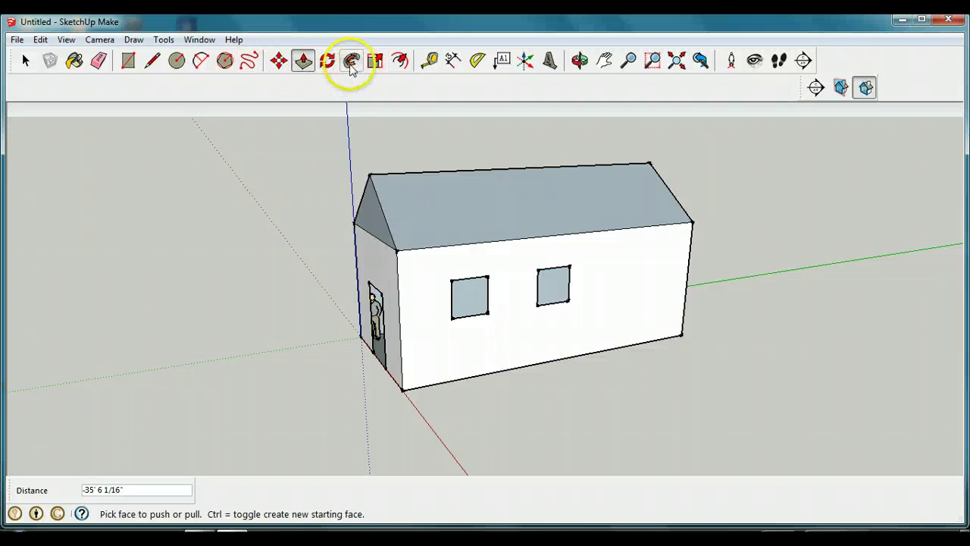
Inspect the building from the front, the long sides and a low angle, examining the doorway, window openings and gabled roof.
click(582, 62)
drag(535, 243, 649, 260)
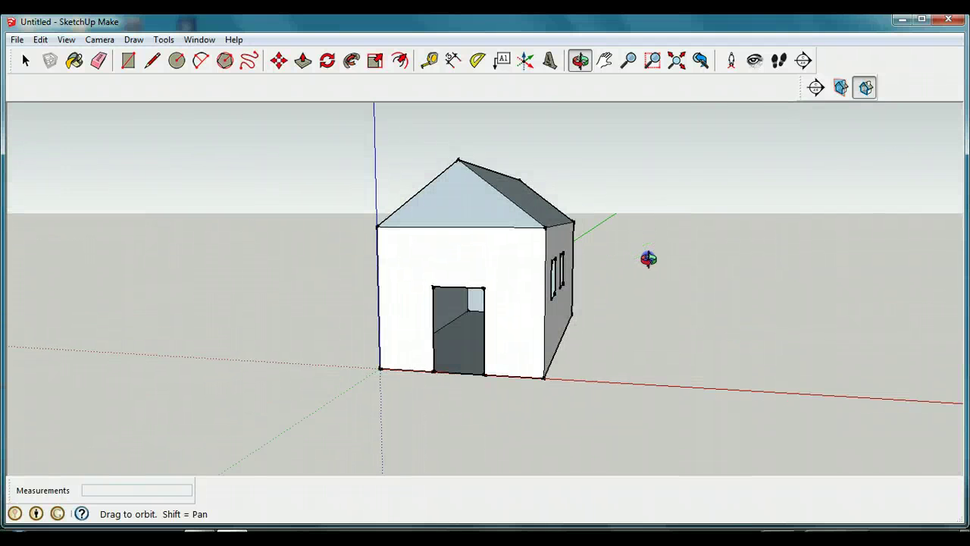
drag(647, 260, 613, 268)
drag(431, 294, 339, 331)
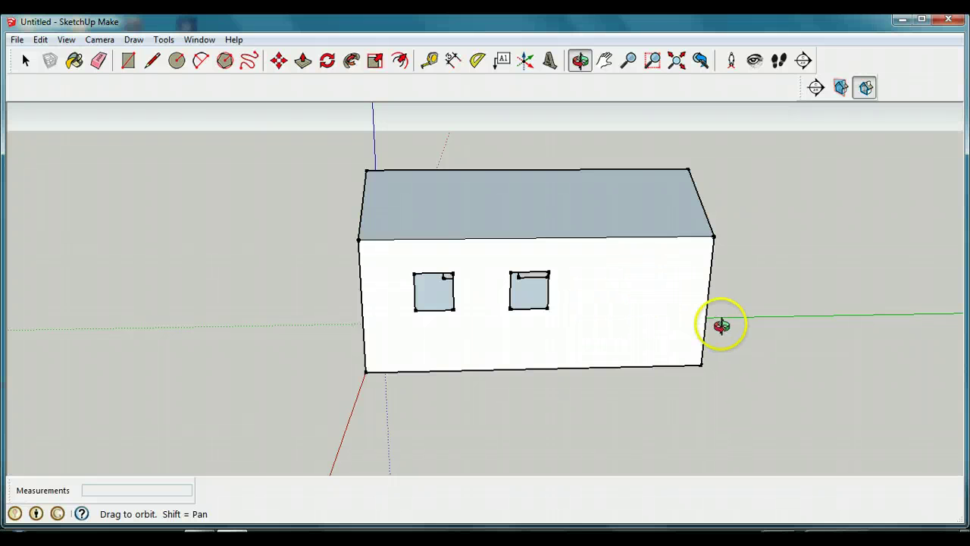
drag(721, 325, 955, 210)
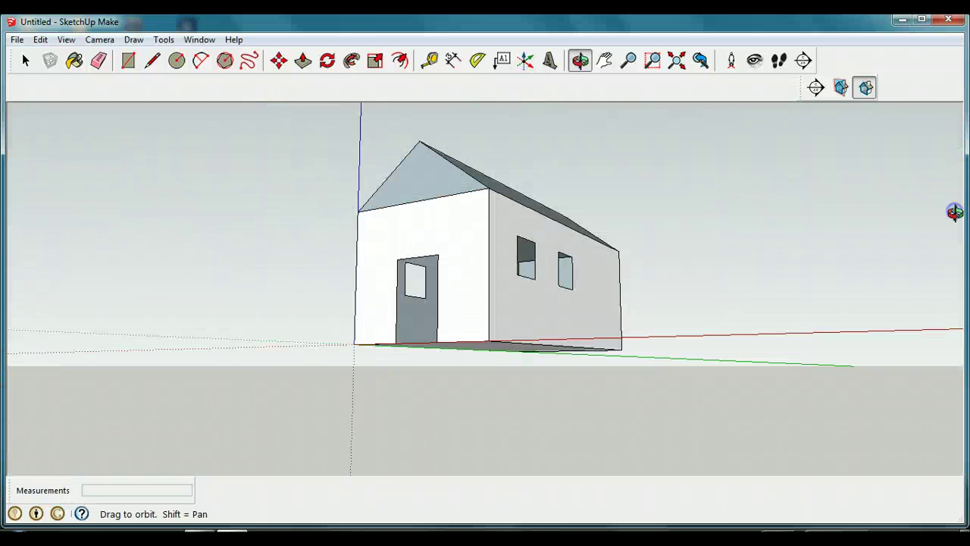
drag(480, 293, 344, 324)
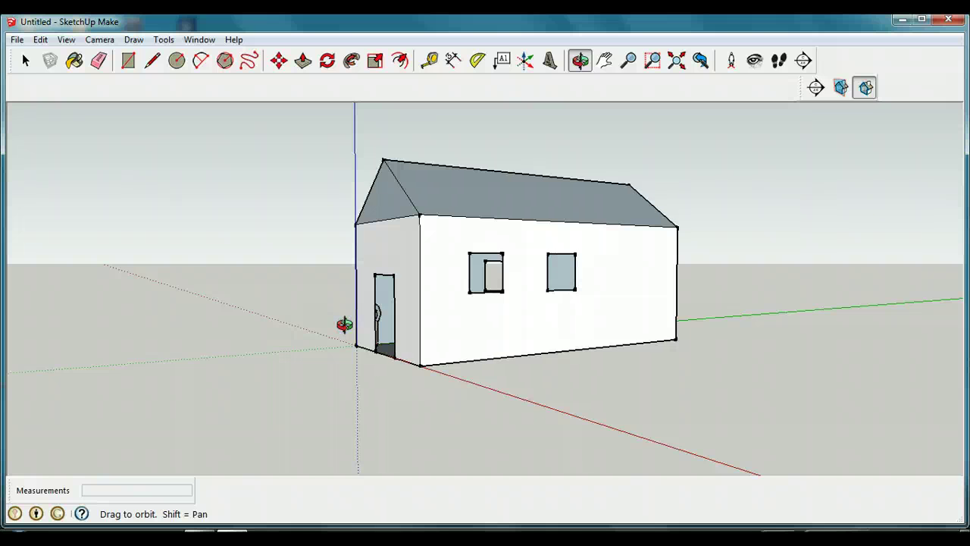